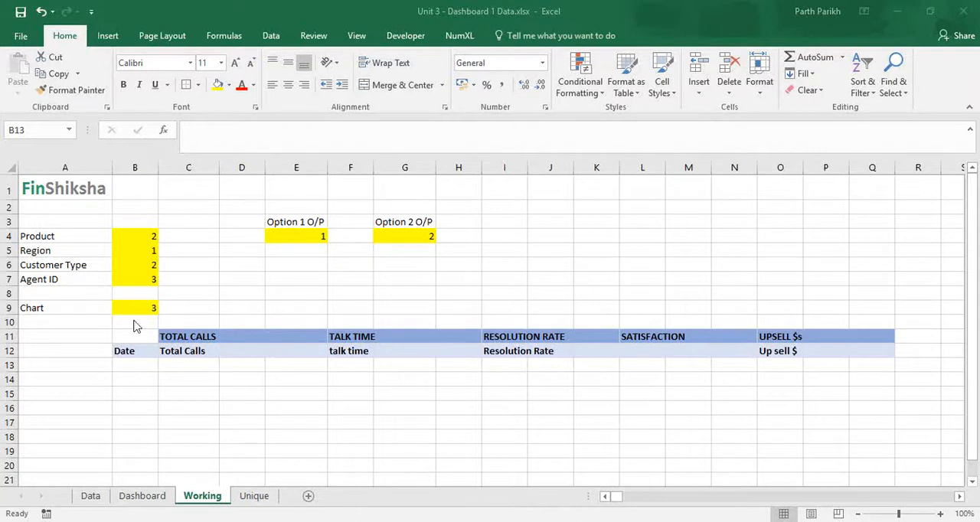
Link cell B13 under Date on the Working sheet to the Start Date in Dashboard cell C4.
left_click(132, 363)
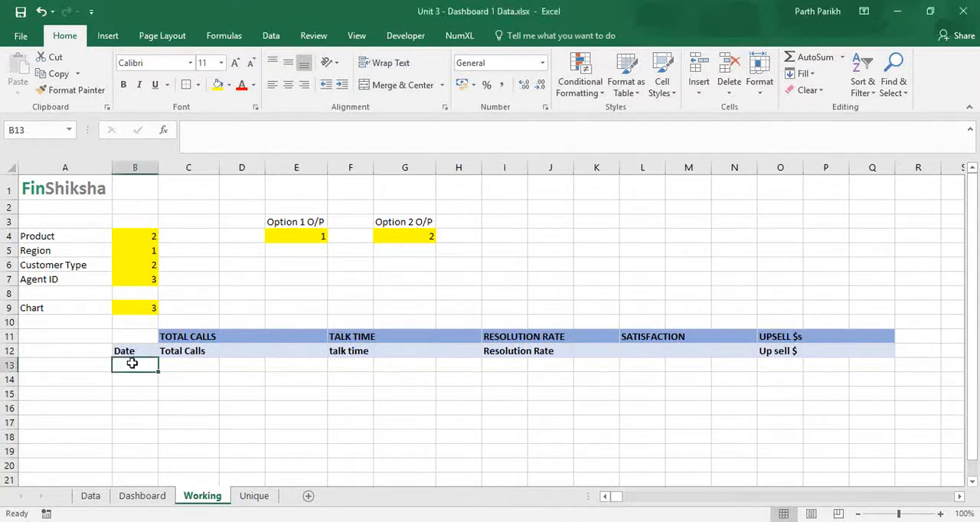
left_click(161, 502)
scroll(193, 291, "up", 1)
left_click(148, 241)
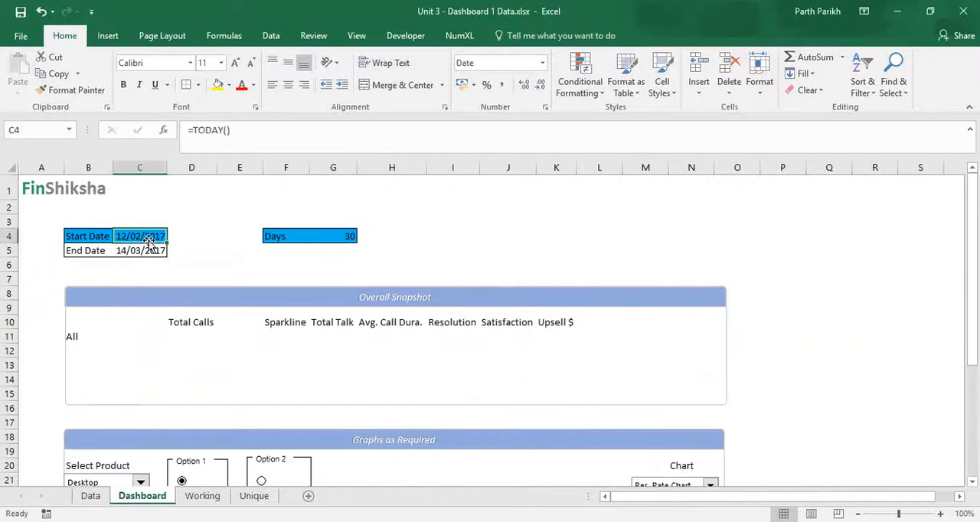
left_click(201, 496)
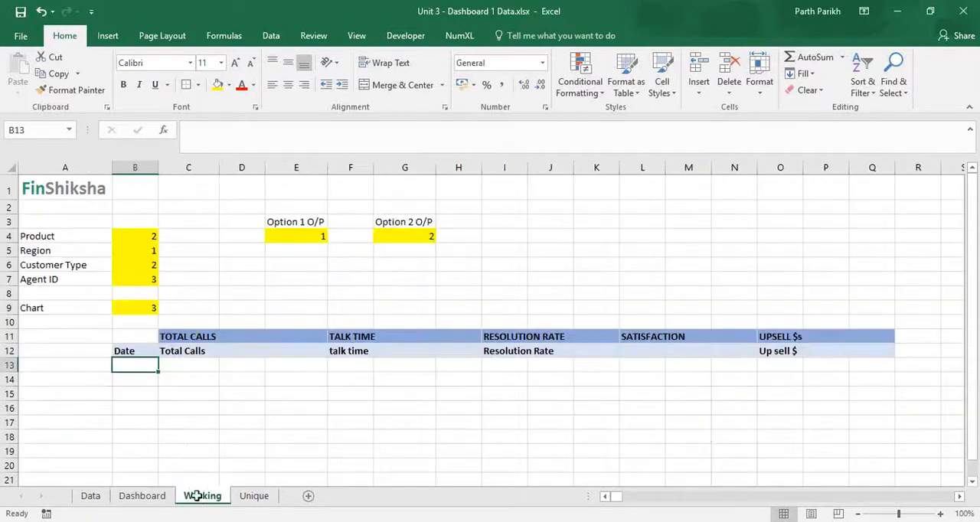
type("=")
left_click(145, 496)
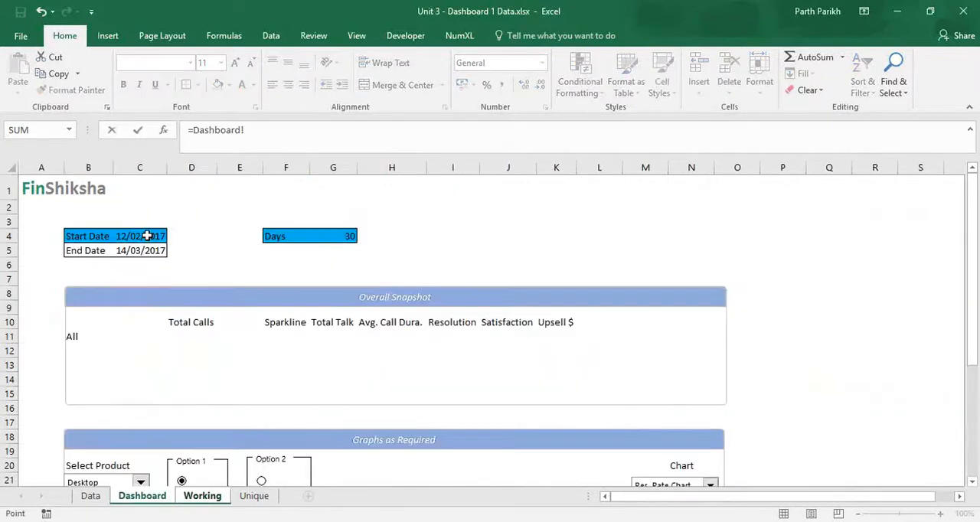
left_click(146, 234)
key("Return")
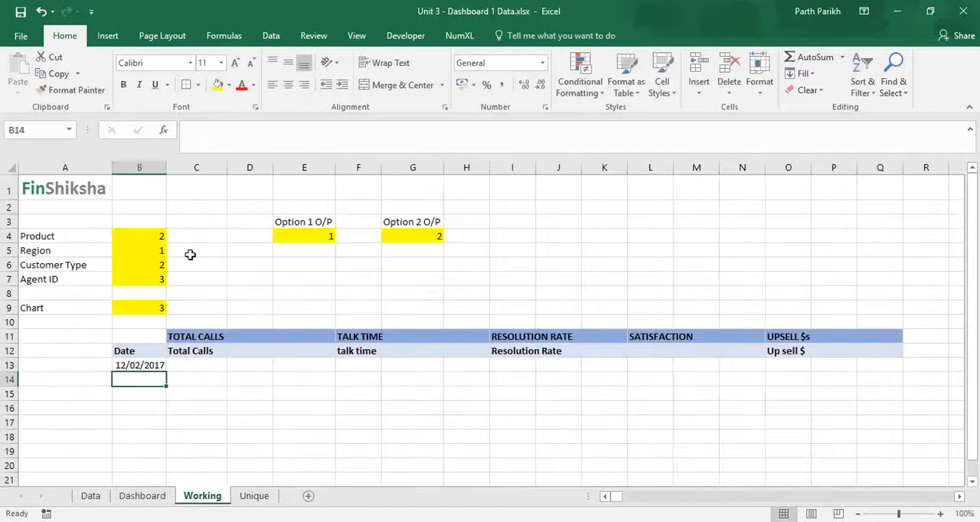
Check the Days value on the Dashboard and try to fill the linked date in B13 down through row 41.
left_click(157, 495)
left_click(338, 237)
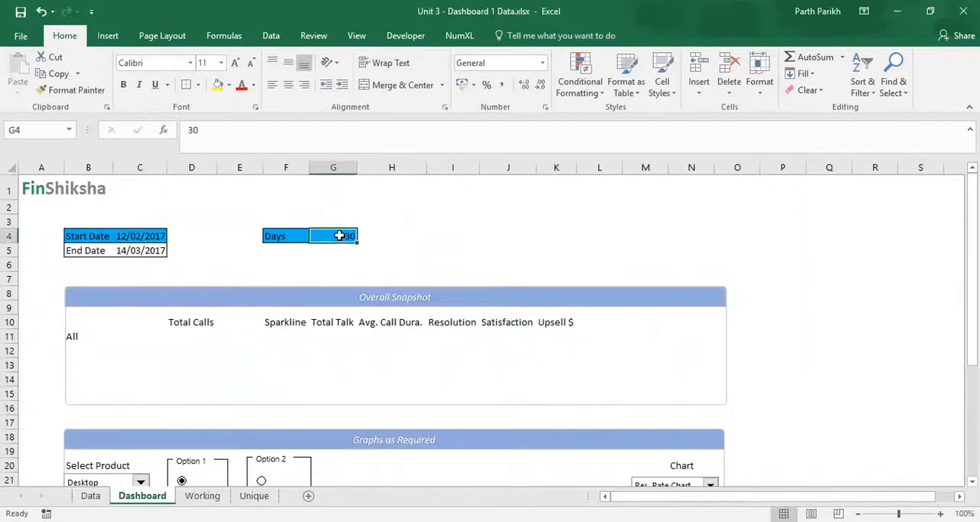
key("ctrl+Page_Down")
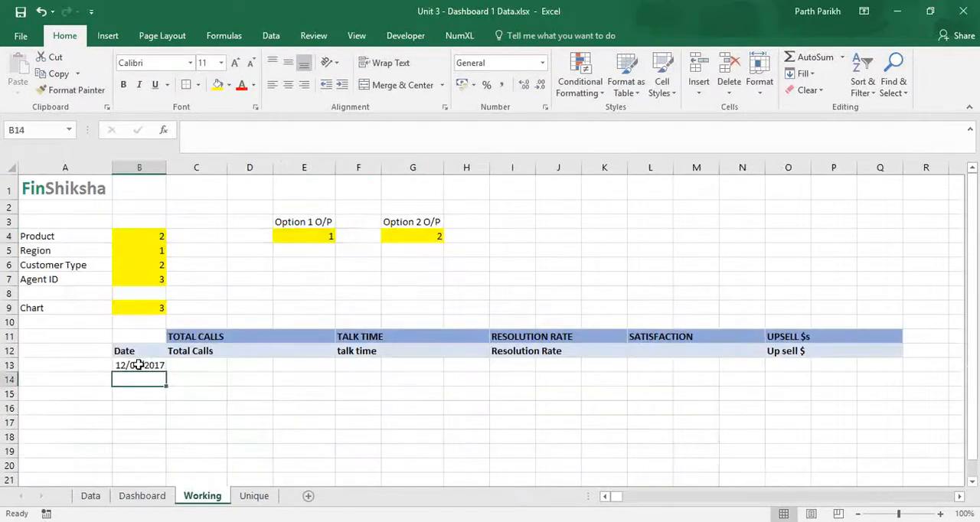
left_click(141, 367)
left_click_drag(165, 373, 168, 433)
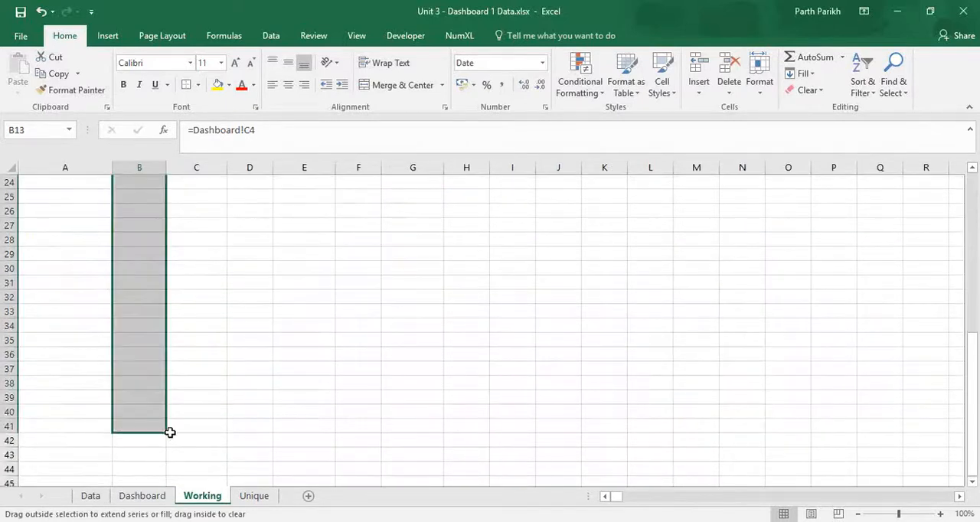
scroll(170, 433, "up", 8)
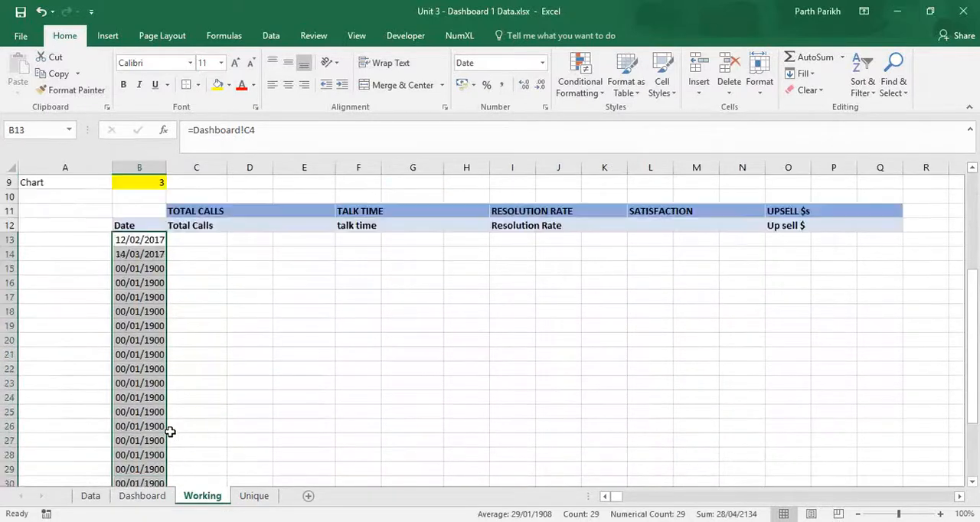
Enter =B13+1 in B14 and fill it down the Date column through row 41.
left_click(154, 378)
type("=Dashboard!C5")
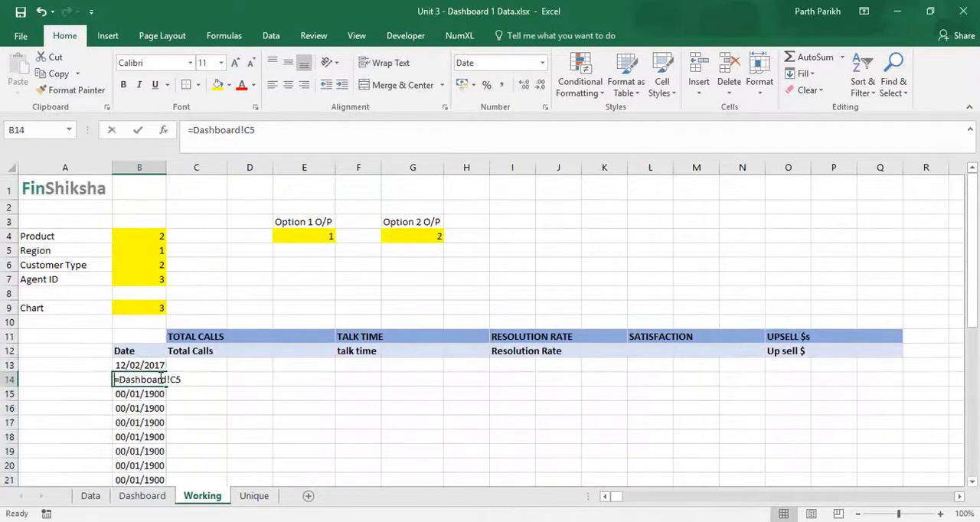
key("Up")
type("+")
key("Return")
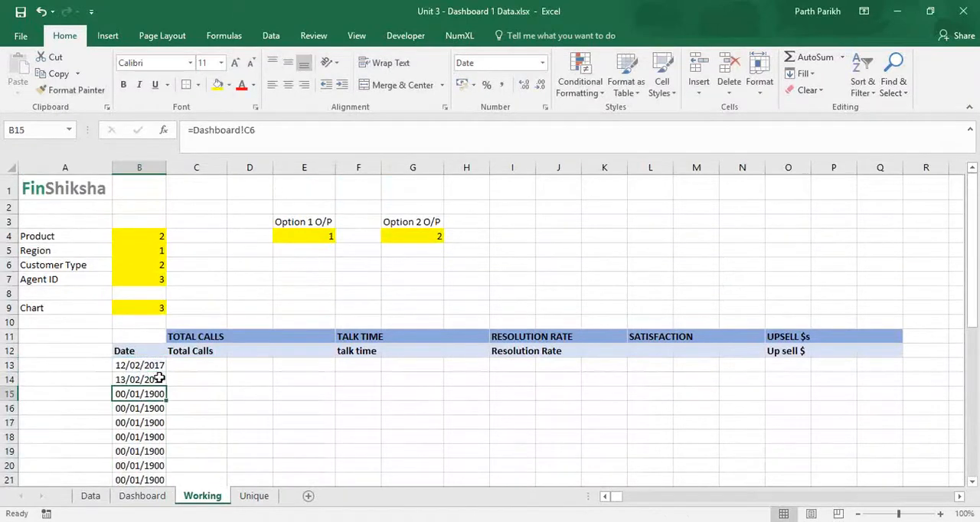
left_click(155, 367)
left_click(155, 382)
left_click_drag(165, 387, 170, 423)
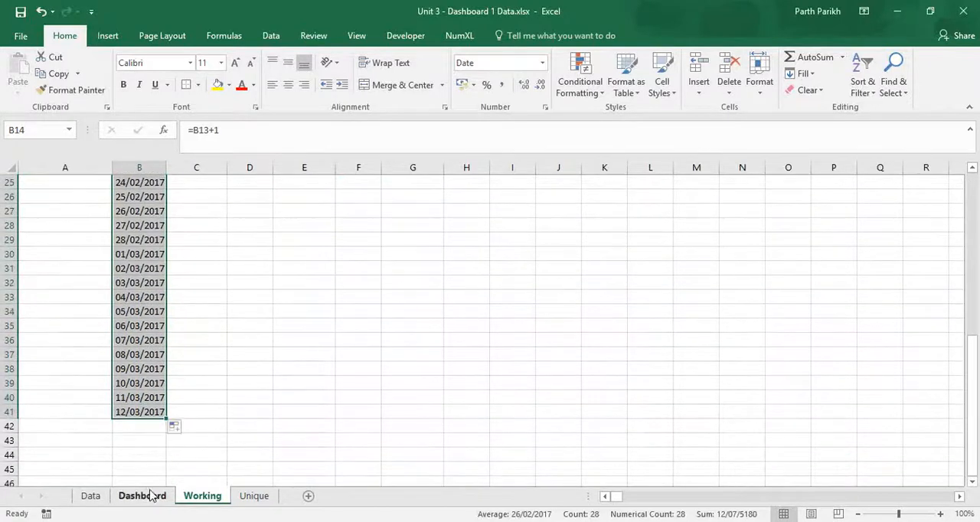
Check the Dashboard's date period and extend the Working sheet's date series down to row 43.
left_click(142, 496)
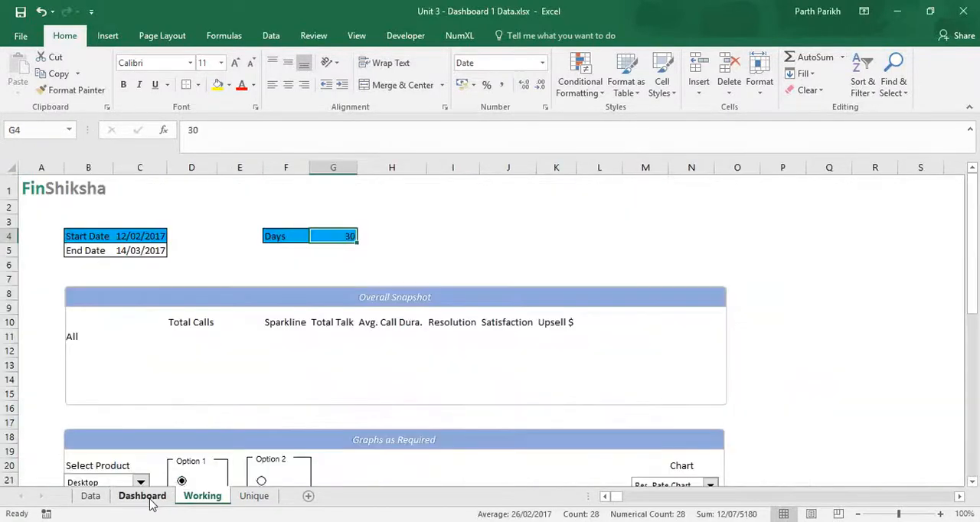
key("ctrl+Page_Down")
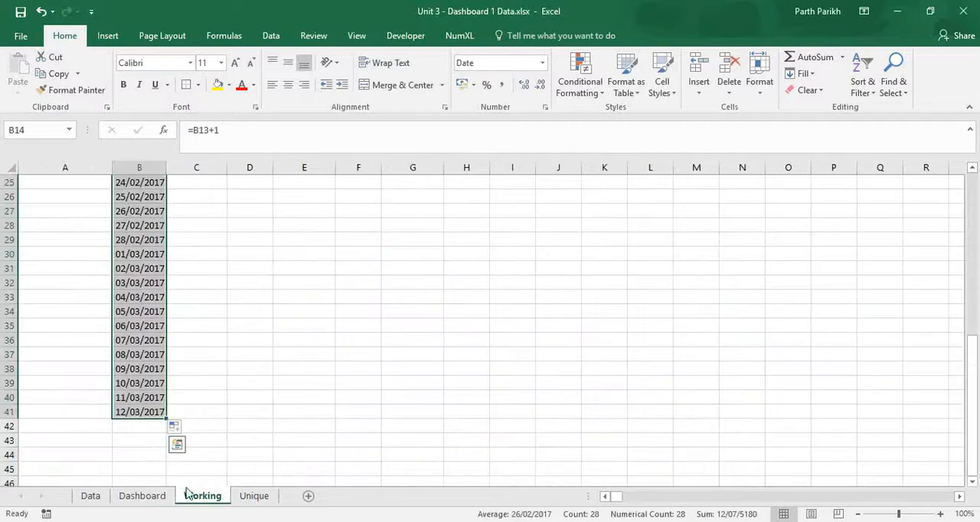
left_click_drag(166, 418, 167, 443)
scroll(224, 422, "up", 7)
Start a COUNTIF formula in cell C13 under Total Calls on the Working sheet.
left_click(194, 315)
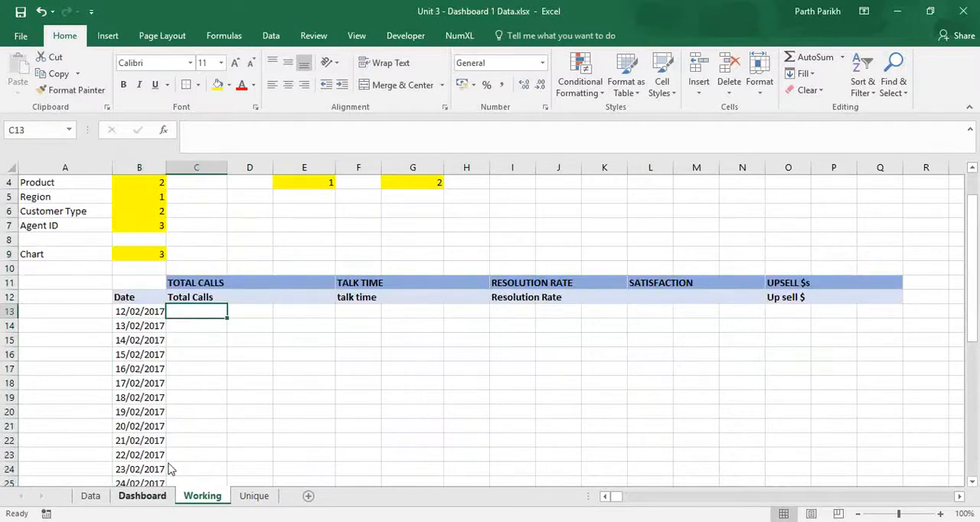
left_click(157, 495)
left_click(202, 495)
type("=count")
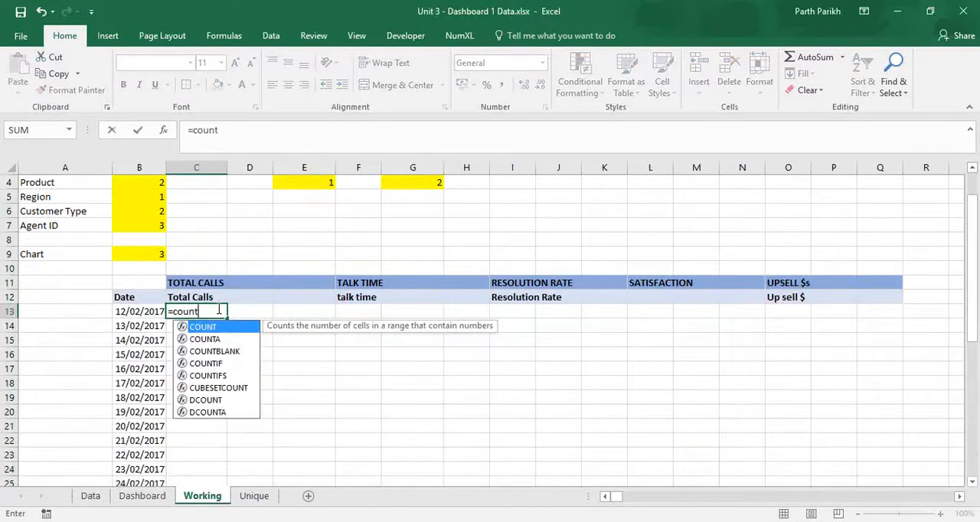
key("Down")
key("Down")
key("Down")
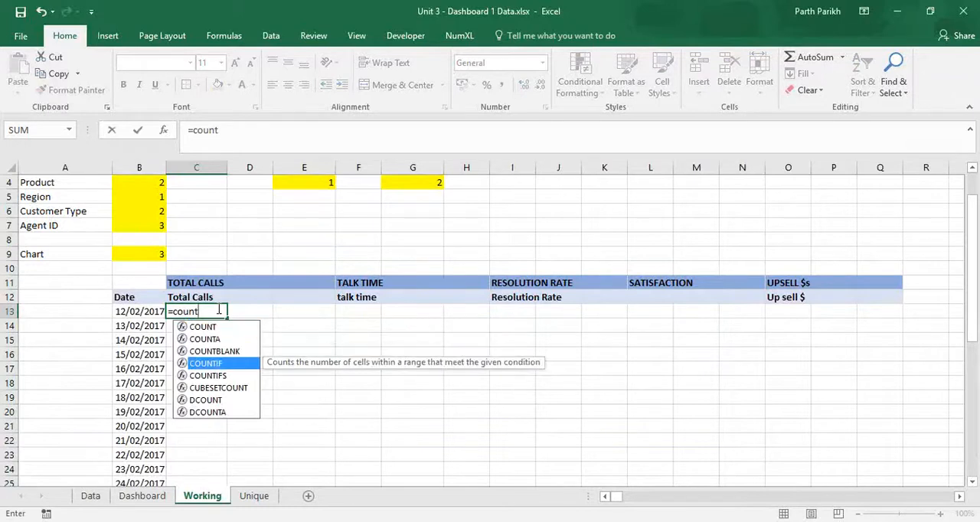
key("Tab")
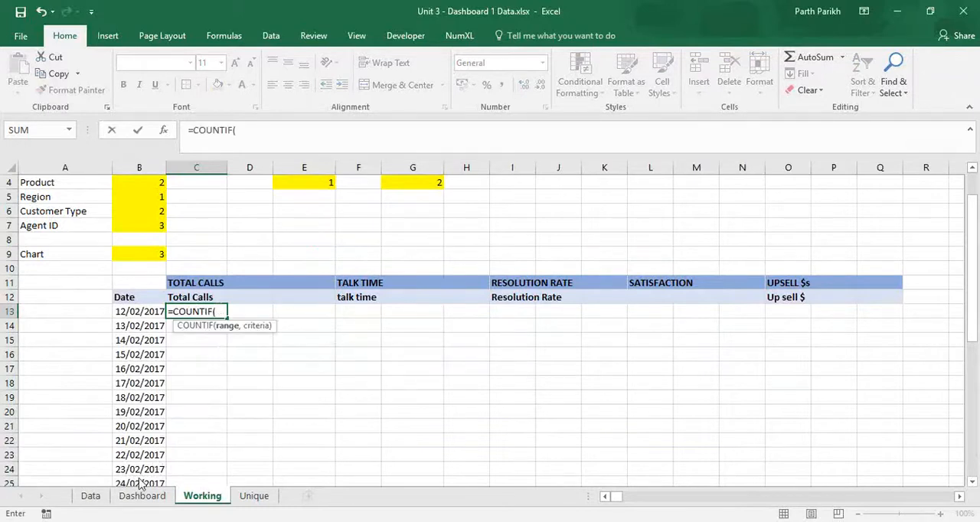
Set the COUNTIF range to the Data sheet's Call ID column as the absolute reference $A$6:$A$14837.
left_click(92, 498)
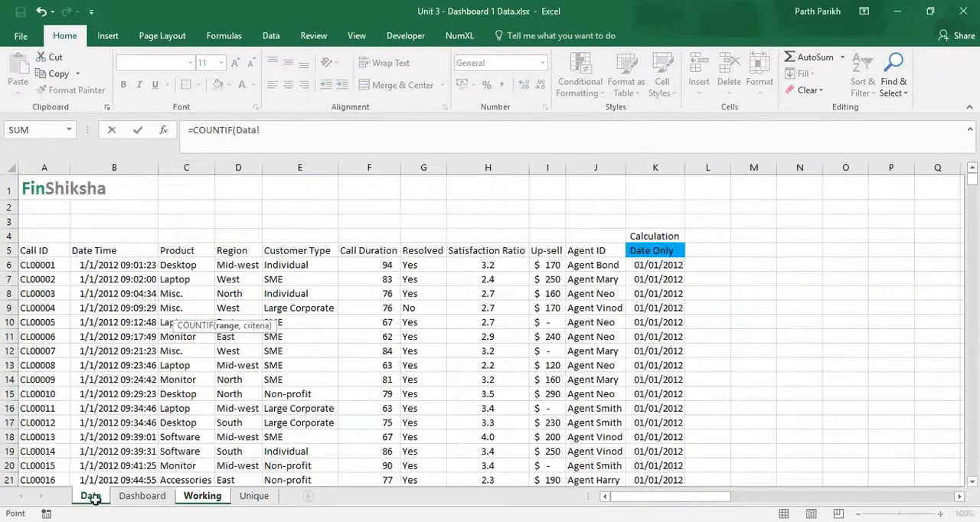
left_click(58, 266)
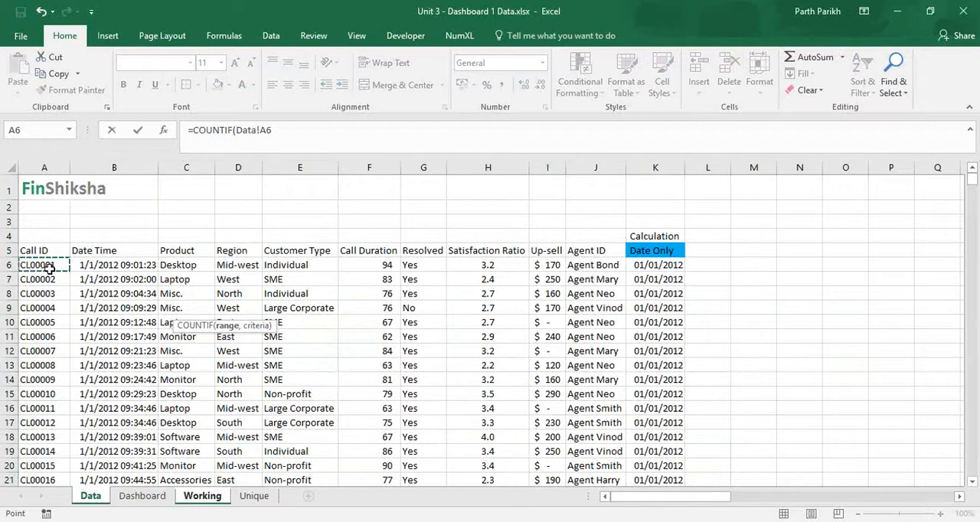
key("ctrl+shift+Down")
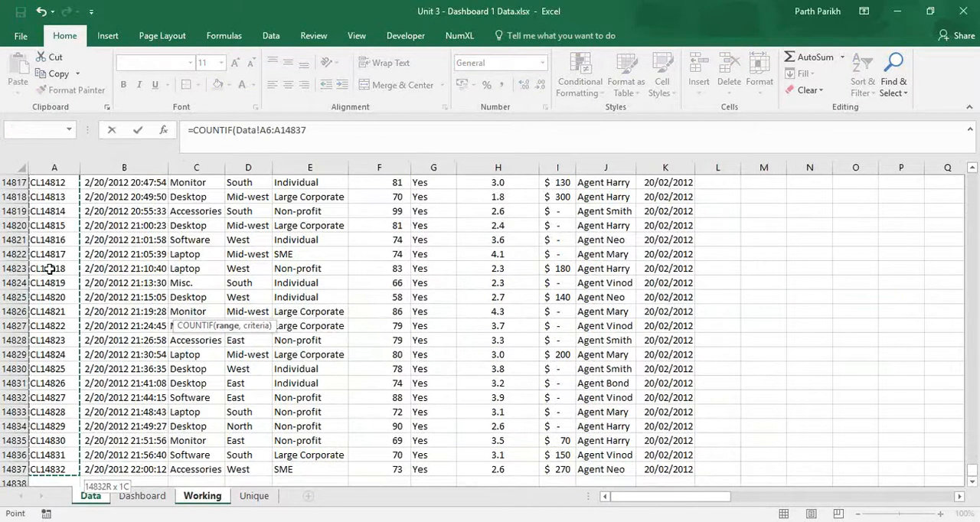
type(",")
key("BackSpace")
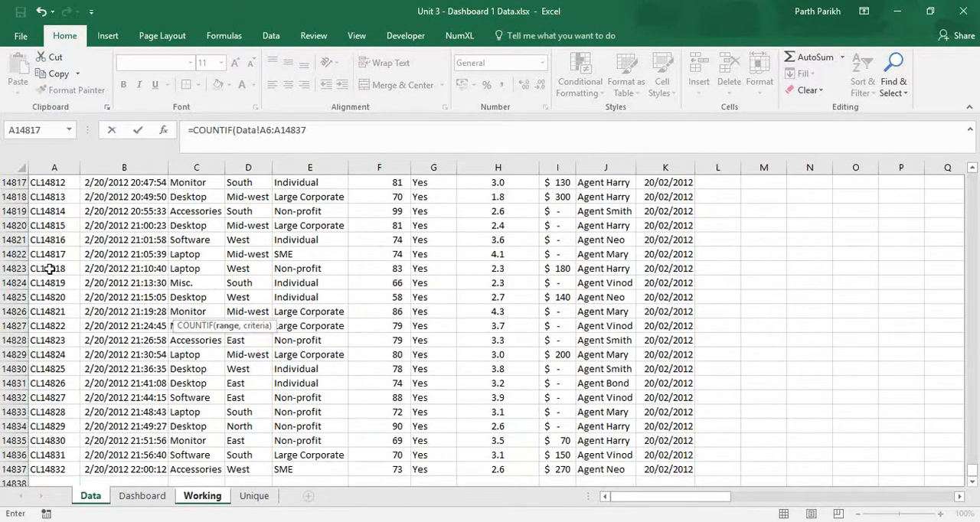
left_click(267, 131)
key("F4")
left_click(295, 131)
key("F4")
left_click(366, 133)
type(",")
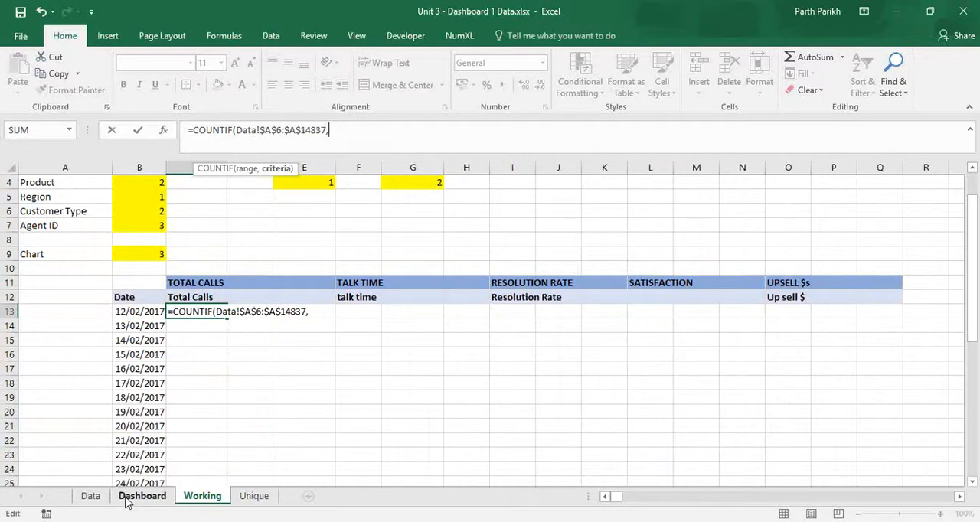
Use the date in Working cell B13 as the COUNTIF criterion and complete the formula.
left_click(143, 314)
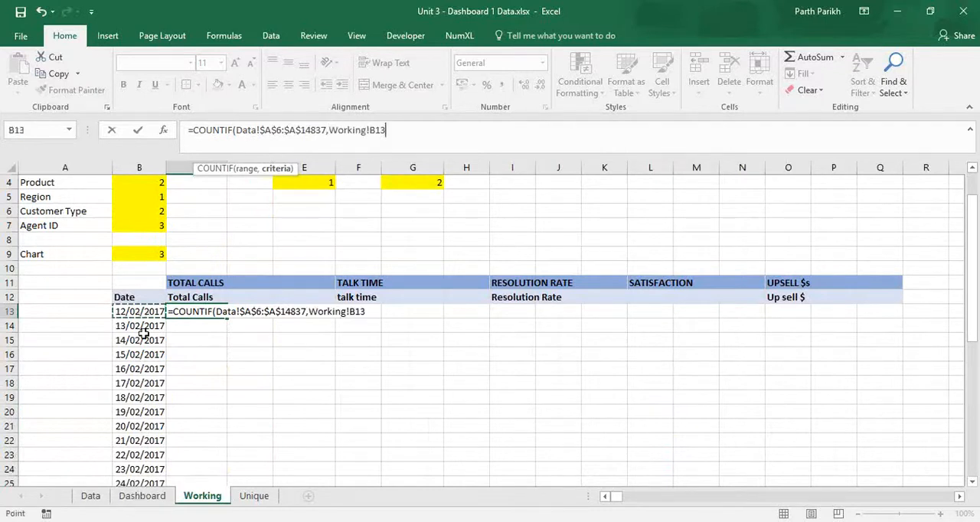
type(")")
key("Return")
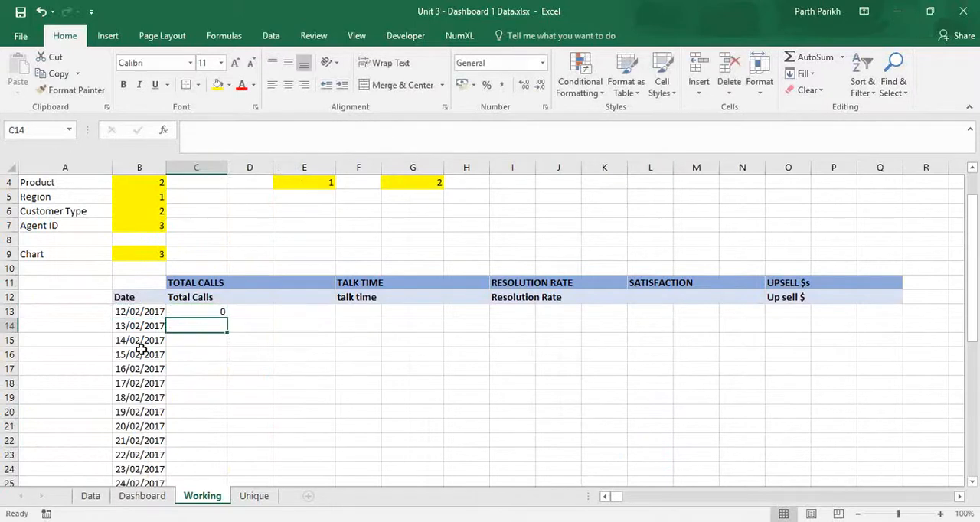
Review the COUNTIF formula in C13 and examine the Data sheet's columns from Call ID to Agent ID.
left_click(206, 310)
key("F2")
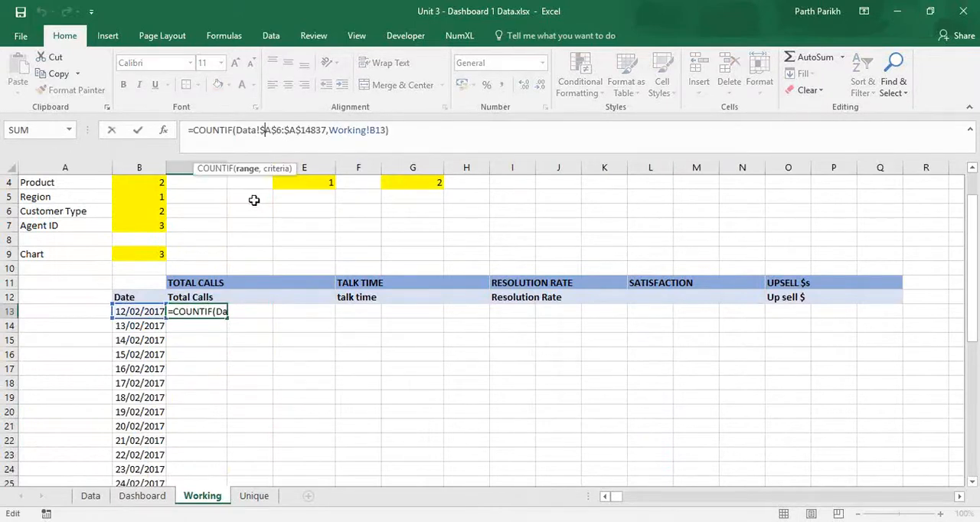
key("Return")
left_click(90, 496)
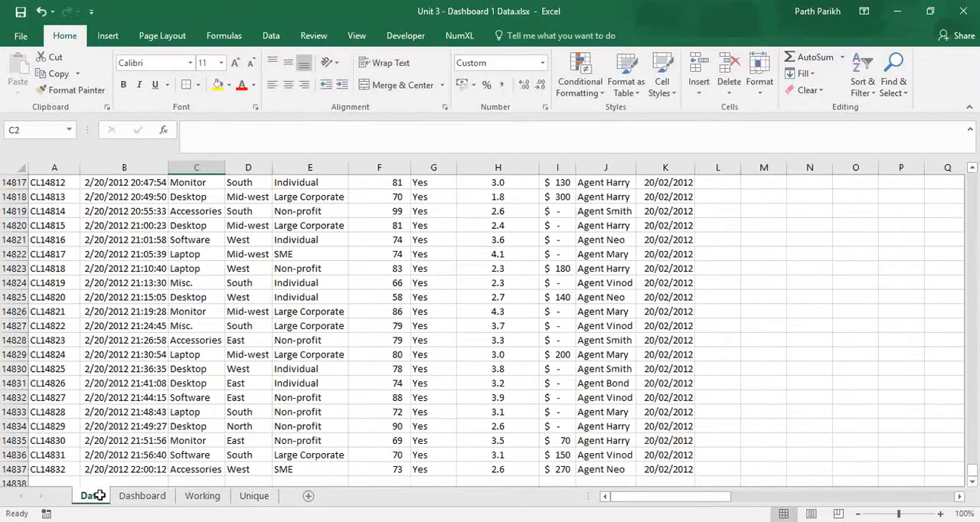
scroll(46, 360, "up", 2)
left_click(46, 366)
key("ctrl+Up")
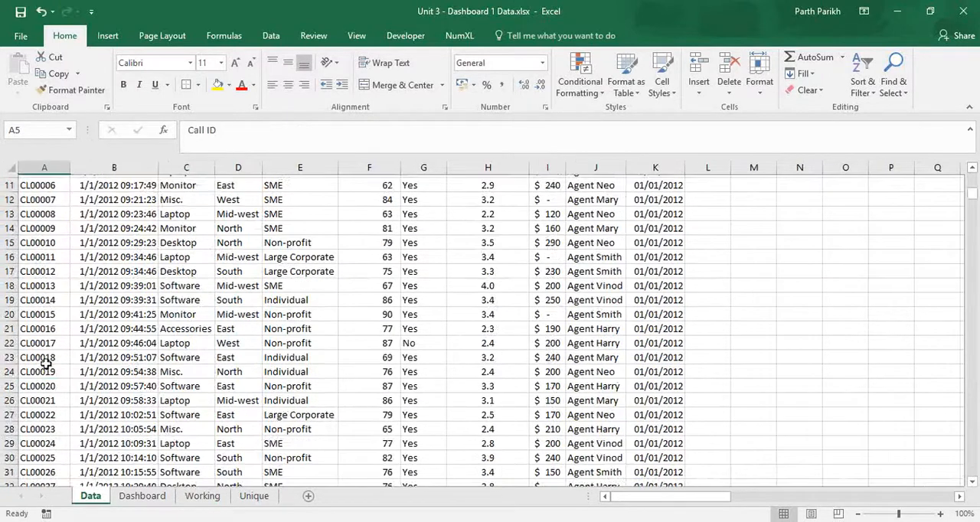
key("Down")
key("Right")
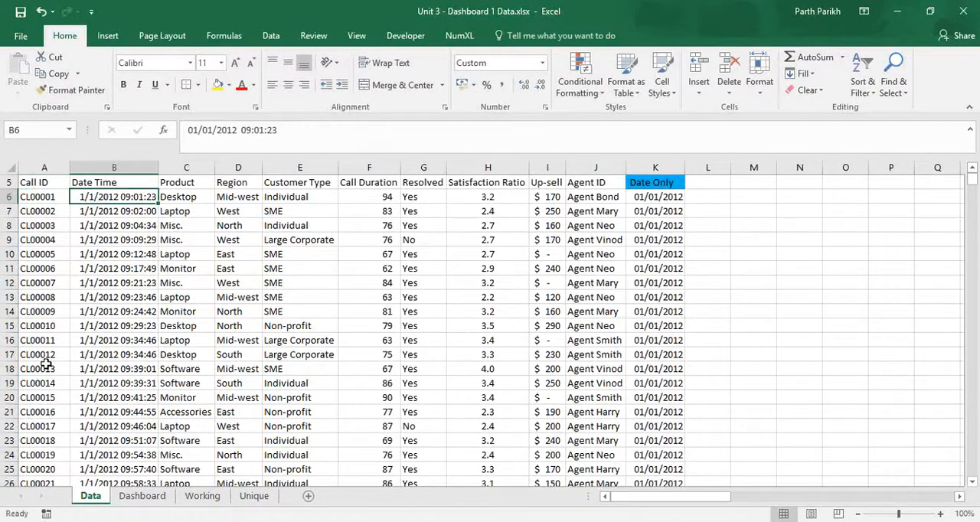
key("Right")
key("Right")
key("Right")
key("Right")
key("Right")
key("Right")
key("Right")
key("Right")
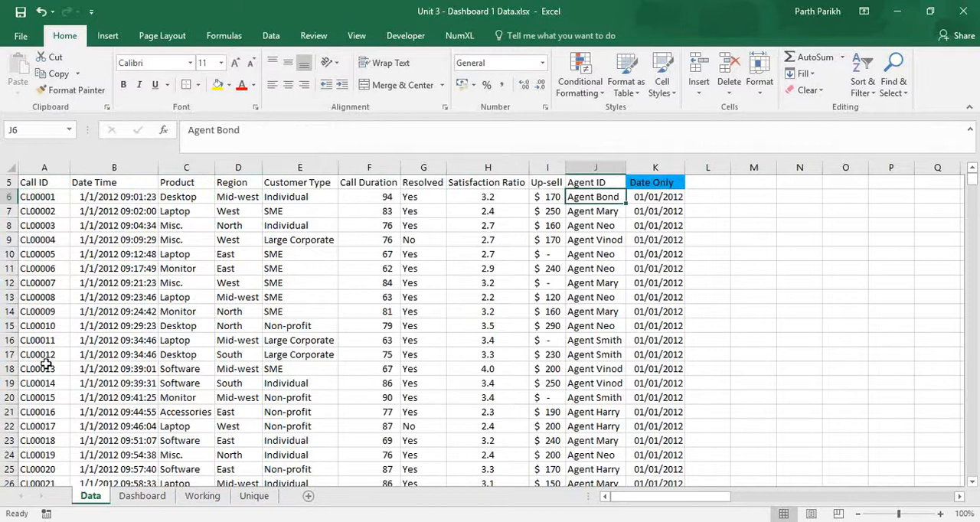
Examine the formulas in K6 to K8 of the Date Only column on the Data sheet.
key("Right")
key("Up")
key("Up")
key("Up")
key("Down")
key("Down")
key("Down")
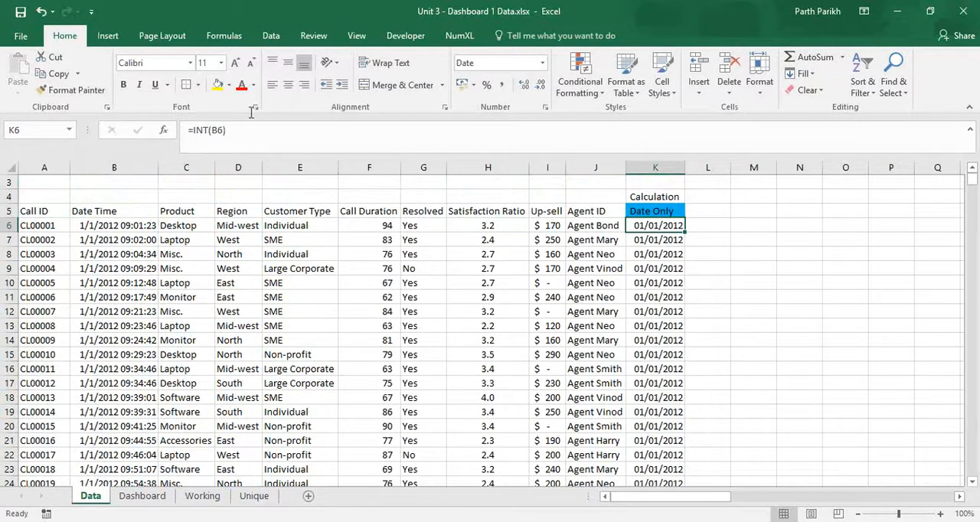
key("F2")
key("Return")
key("F2")
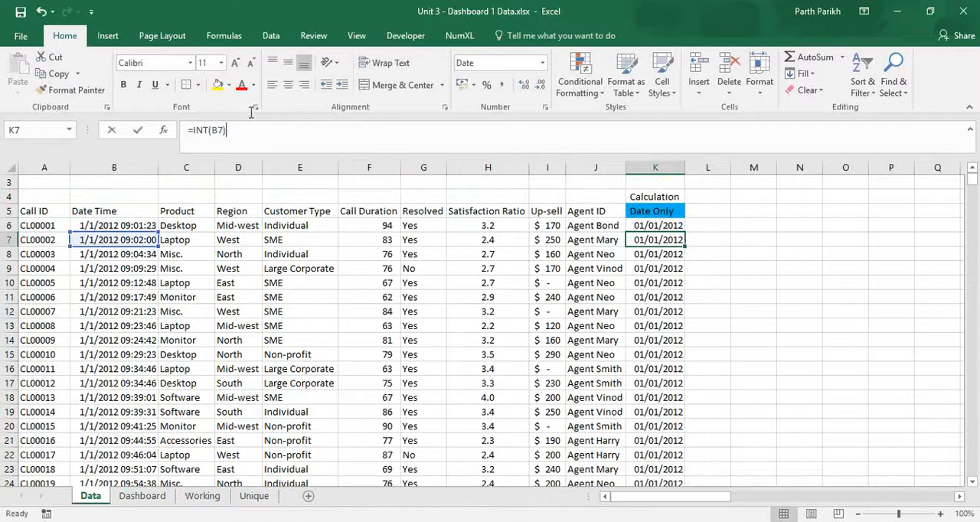
key("Return")
key("F2")
key("Escape")
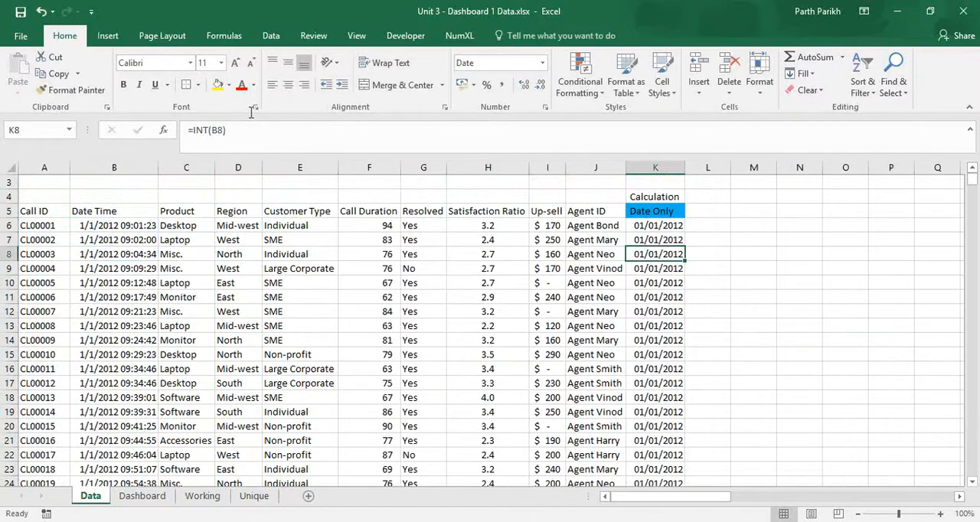
Replace the COUNTIF range in Working cell C13 with the Data sheet's Date Only column as the absolute reference $K$6:$K$14837.
left_click(143, 496)
left_click(200, 497)
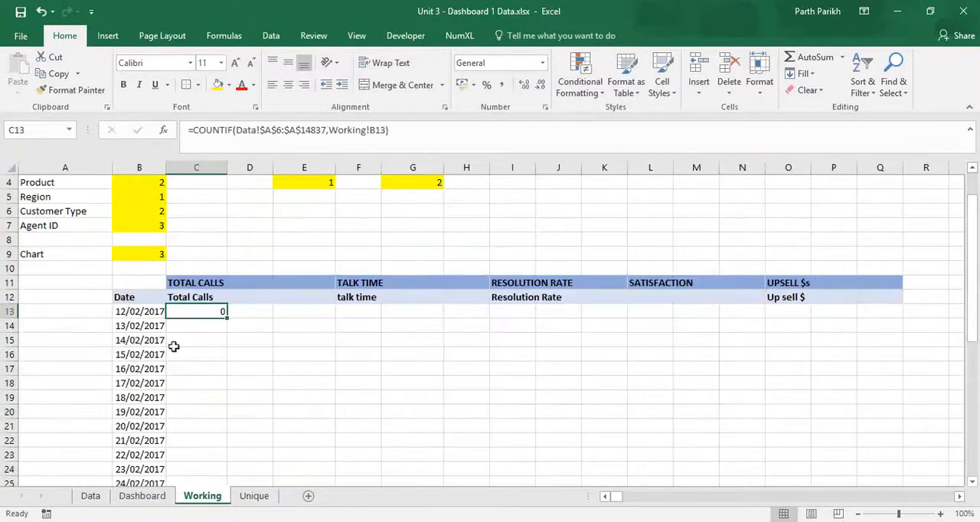
left_click_drag(325, 132, 243, 136)
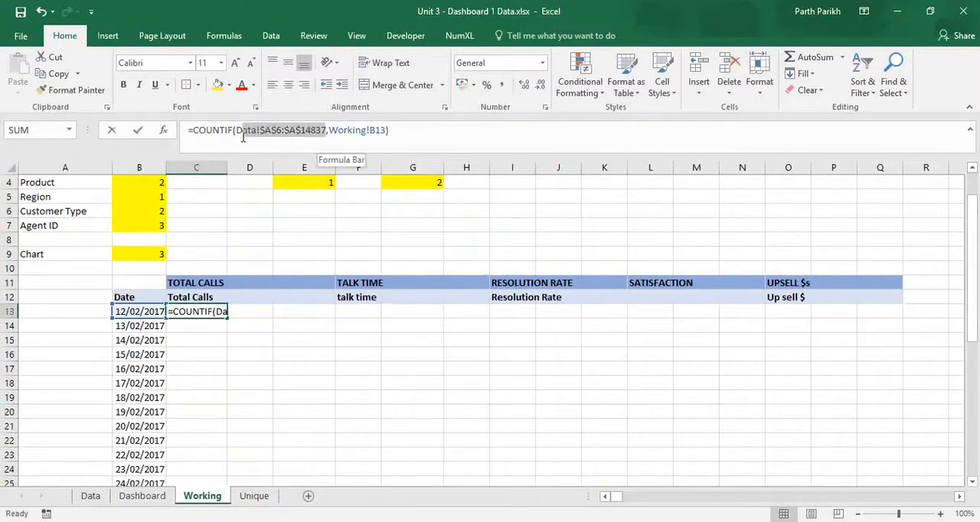
key("BackSpace")
left_click(90, 496)
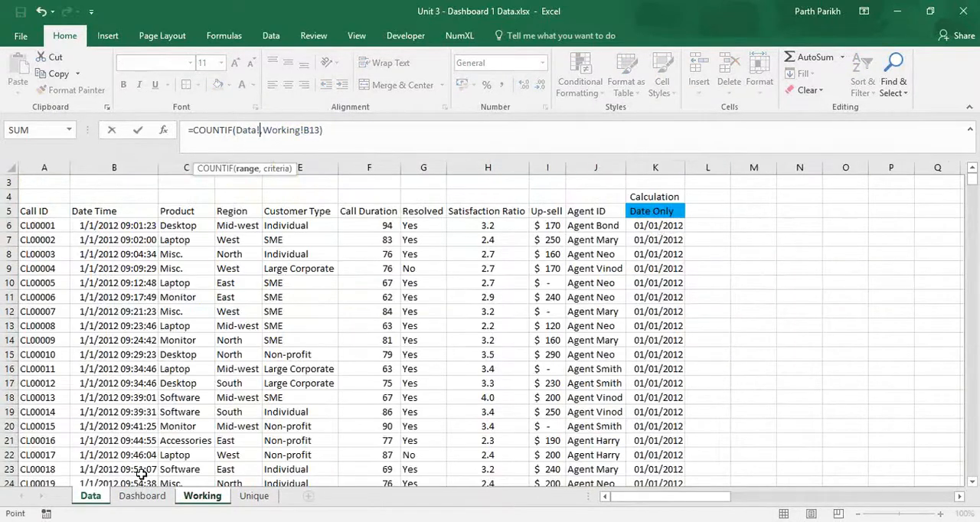
left_click(659, 227)
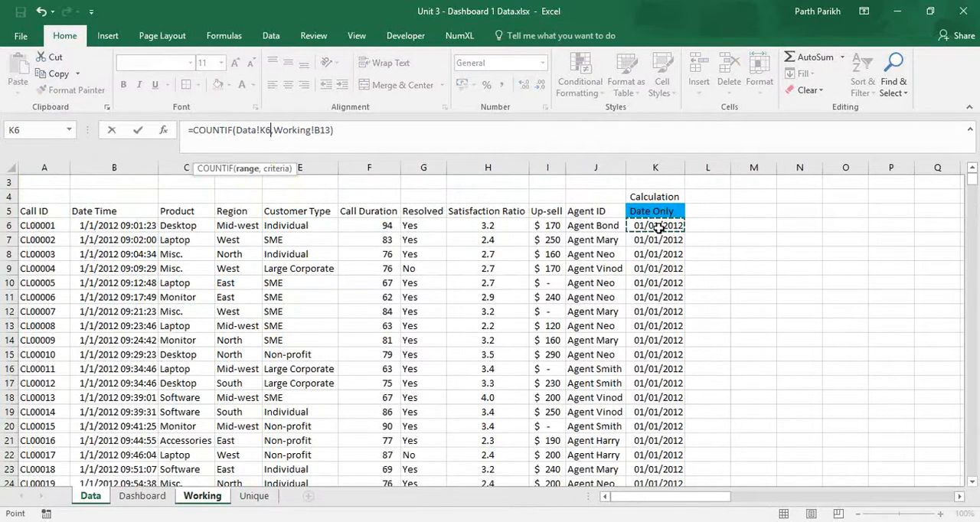
key("ctrl+shift+Down")
key("F4")
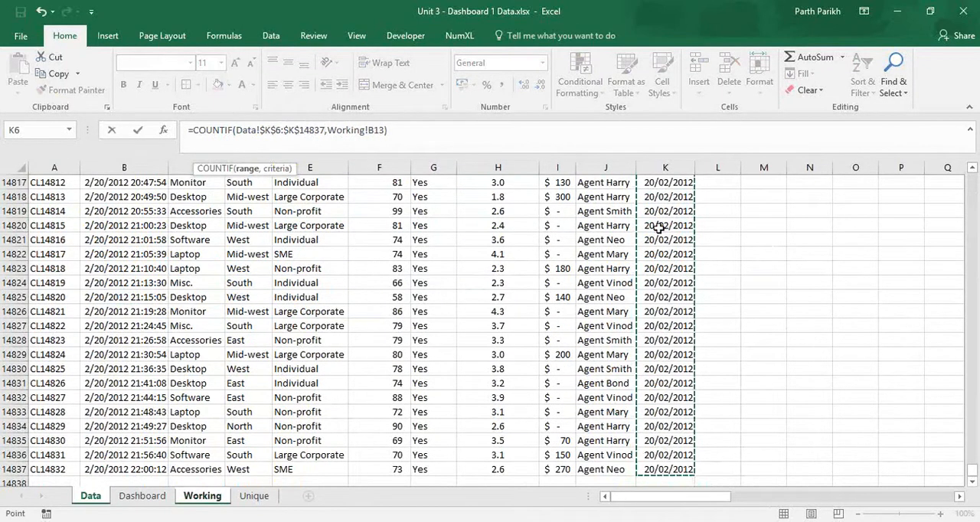
key("Return")
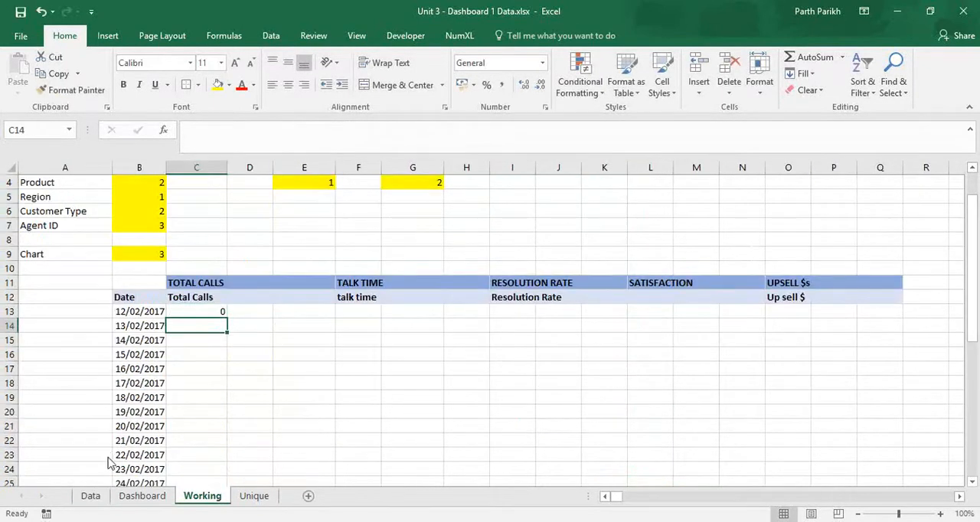
Examine the dates at the end and start of the Data sheet's Date Only column.
left_click(94, 497)
scroll(657, 255, "up", 1)
left_click(661, 258)
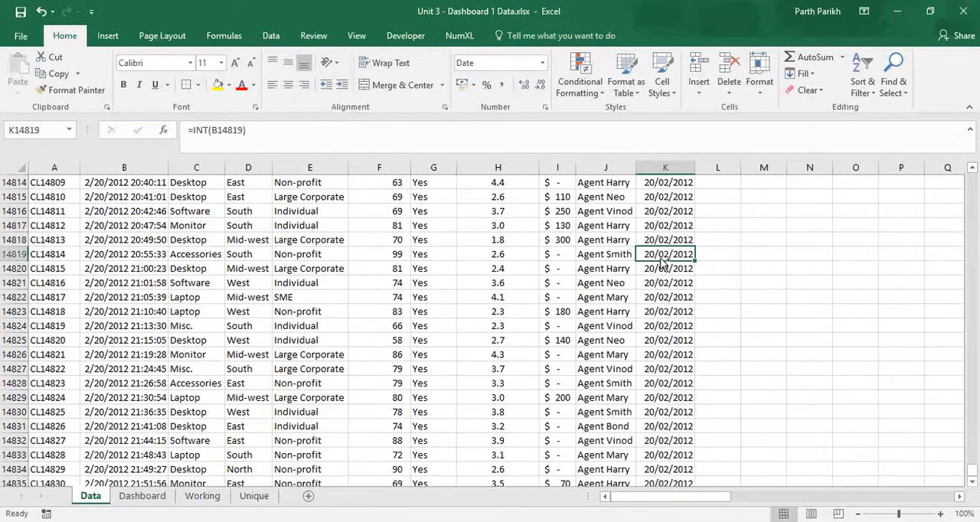
key("ctrl+Up")
key("Down")
key("Down")
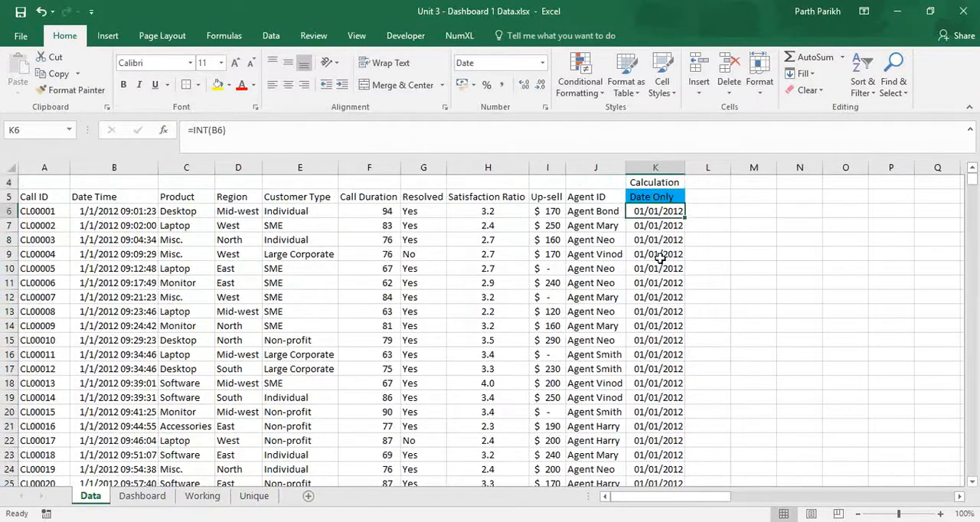
Replace the Dashboard's Start Date formula in C4 with the fixed date 01/01/2012 from the start of the call data.
left_click(202, 496)
left_click(145, 496)
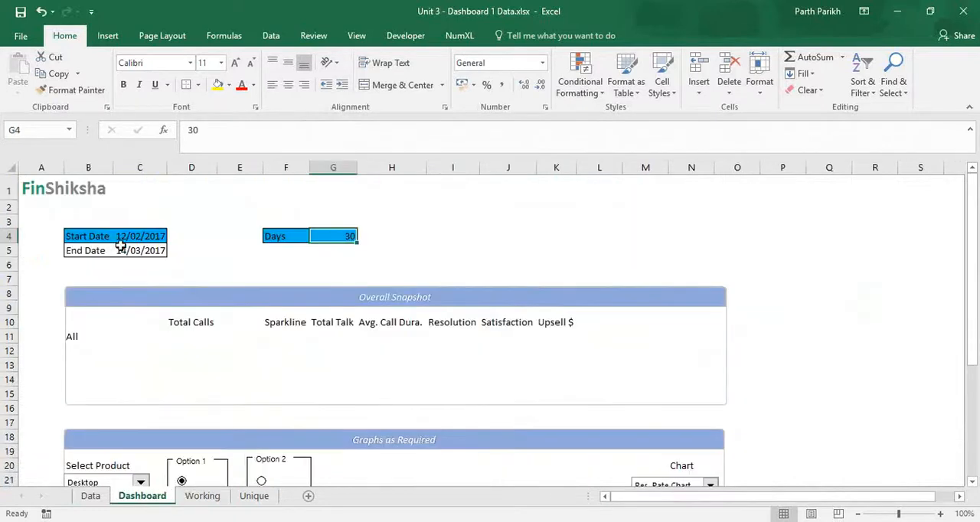
left_click(136, 237)
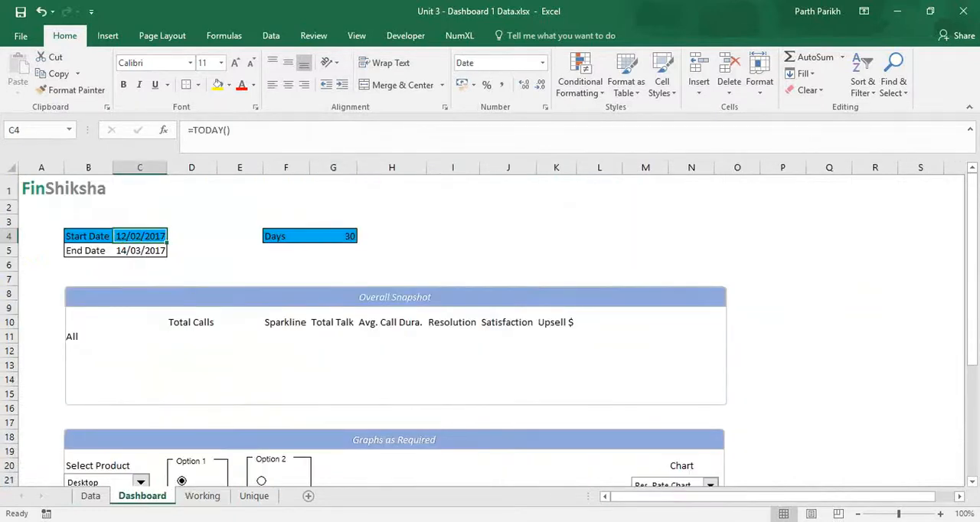
left_click(86, 497)
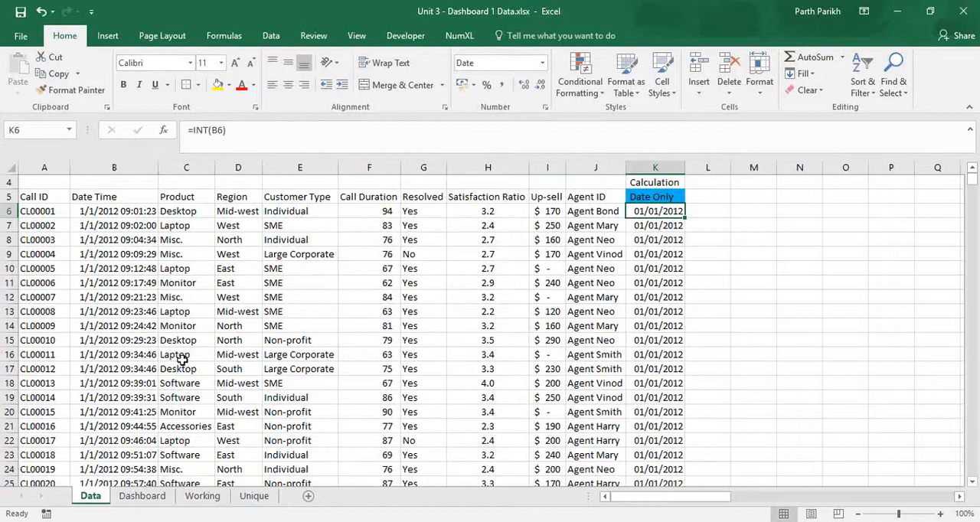
scroll(182, 360, "down", 10)
left_click(147, 496)
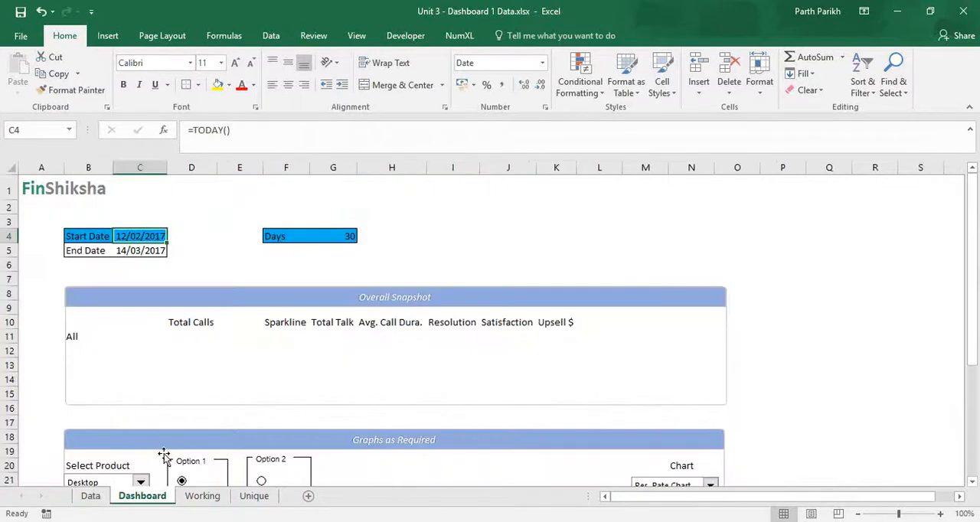
type("01")
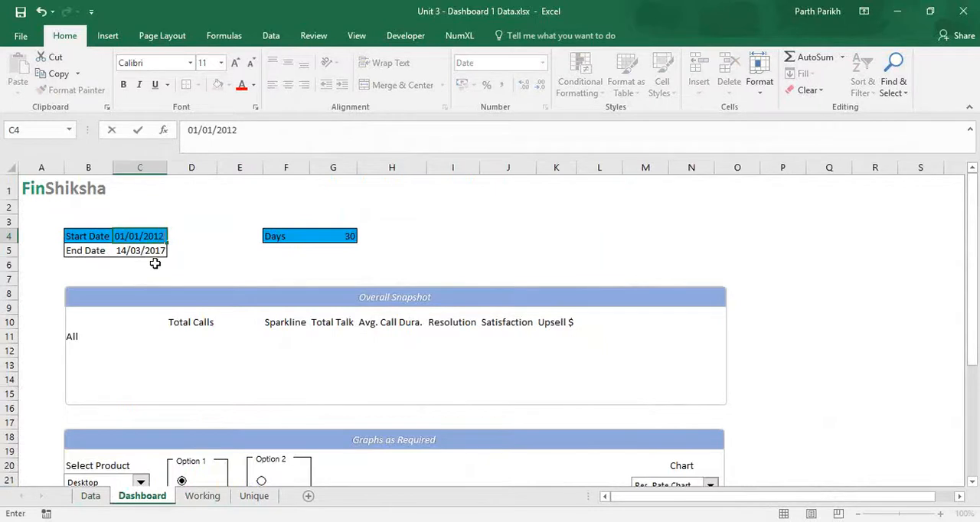
key("Return")
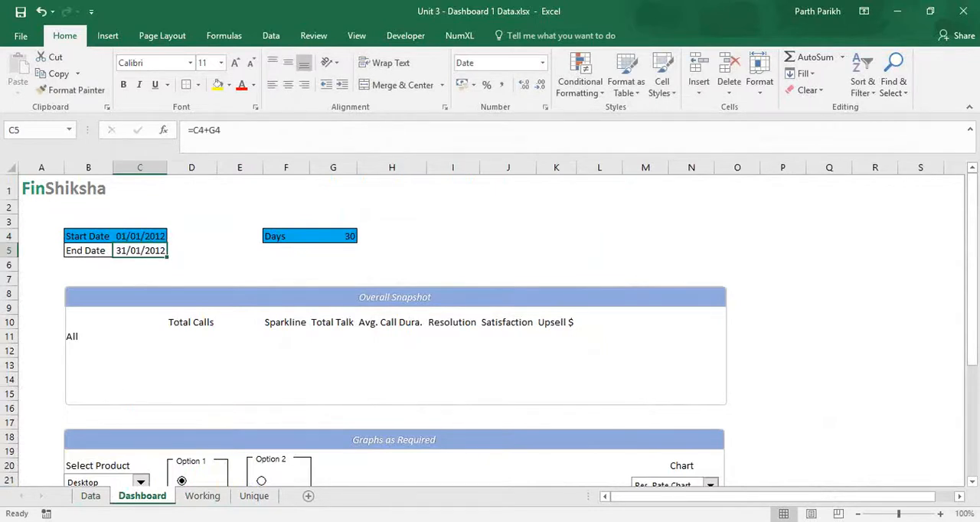
Fill the COUNTIF formula from Working cell C13 down the Total Calls column to C43.
left_click(202, 496)
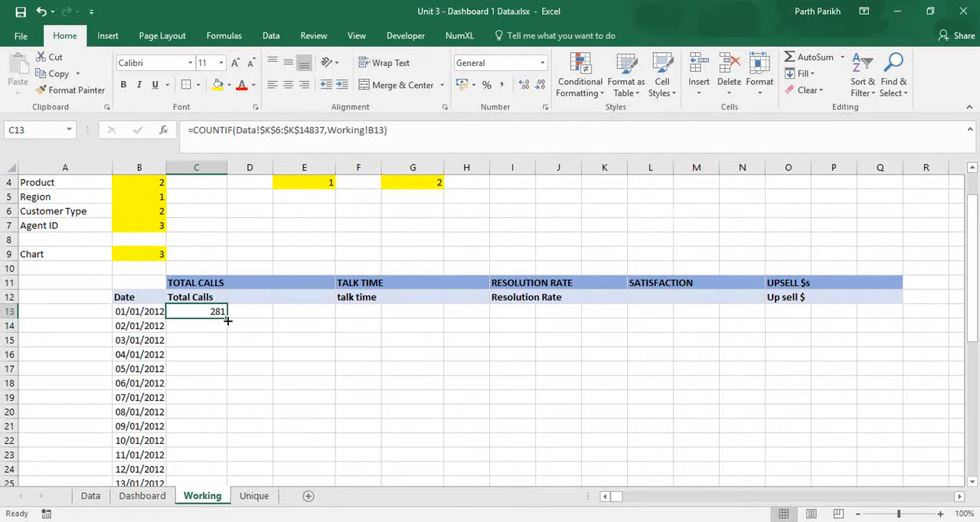
double_click(227, 322)
scroll(249, 394, "down", 10)
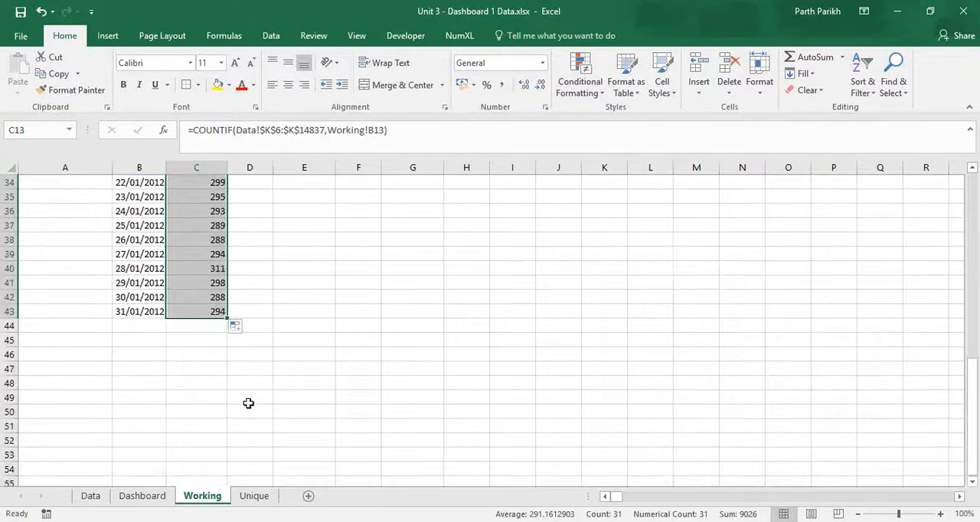
Total the daily call counts in Working cell C44 with =SUM(C13:C43).
left_click(205, 327)
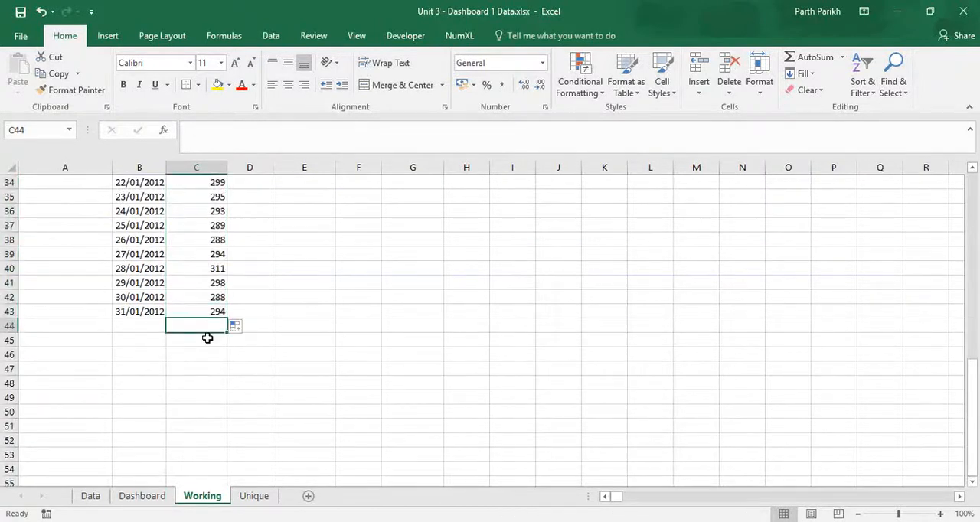
type("=sum")
key("Tab")
key("Up")
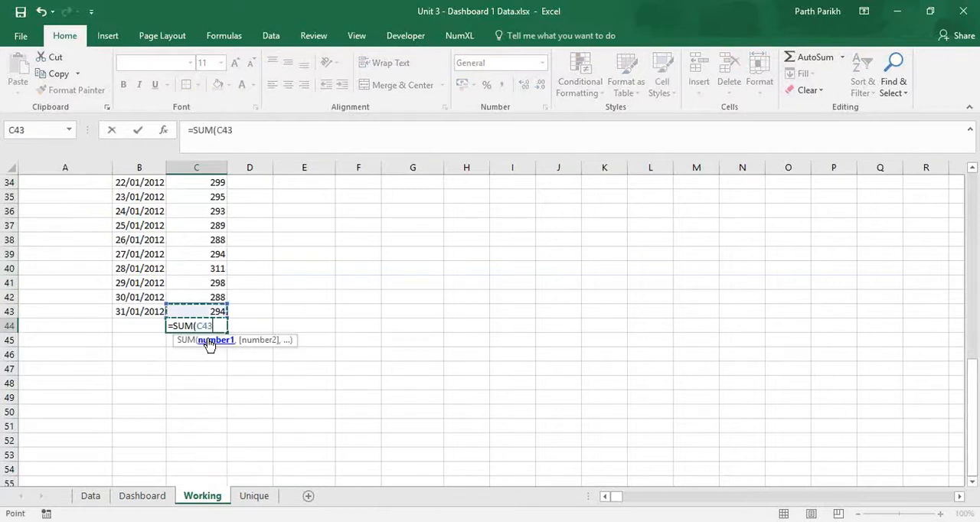
key("ctrl+shift+Up")
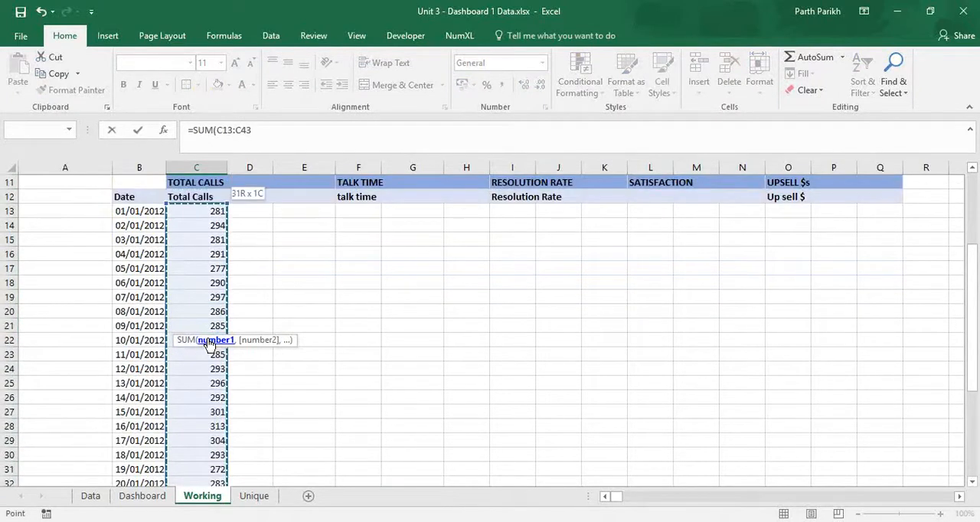
type(")")
key("Return")
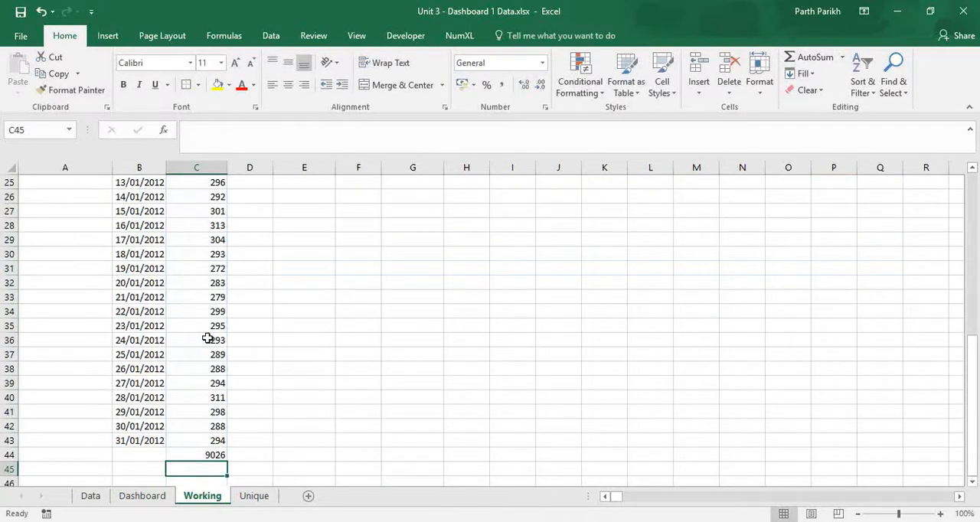
Return to the blank header cells beside Total Calls in row 12 and save the workbook.
scroll(197, 337, "up", 8)
left_click(241, 351)
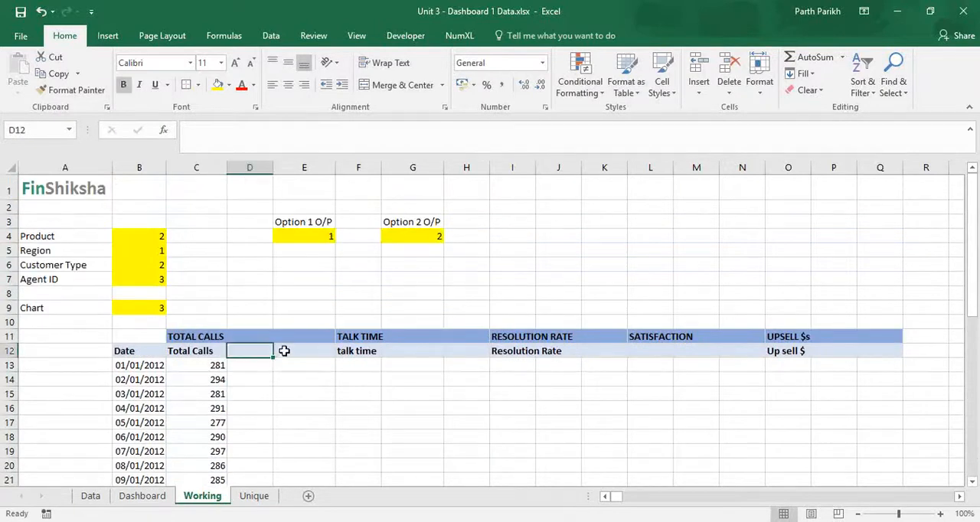
left_click(291, 351)
key("ctrl+s")
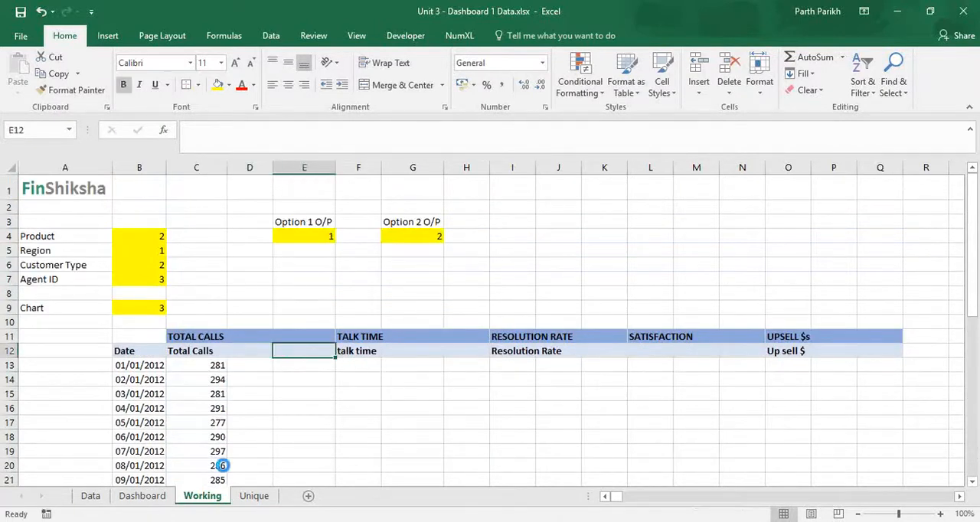
Switch the Dashboard's Option 1 through region, customer type and agent ID, and check the Option 1 O/P cell on the Working sheet.
left_click(142, 496)
scroll(211, 412, "down", 3)
left_click(181, 384)
left_click(182, 426)
left_click(181, 469)
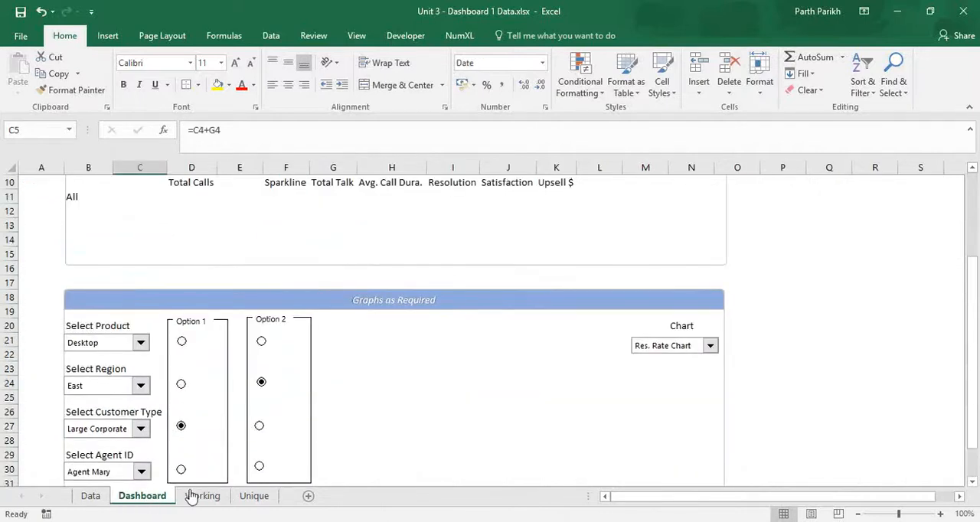
left_click(202, 497)
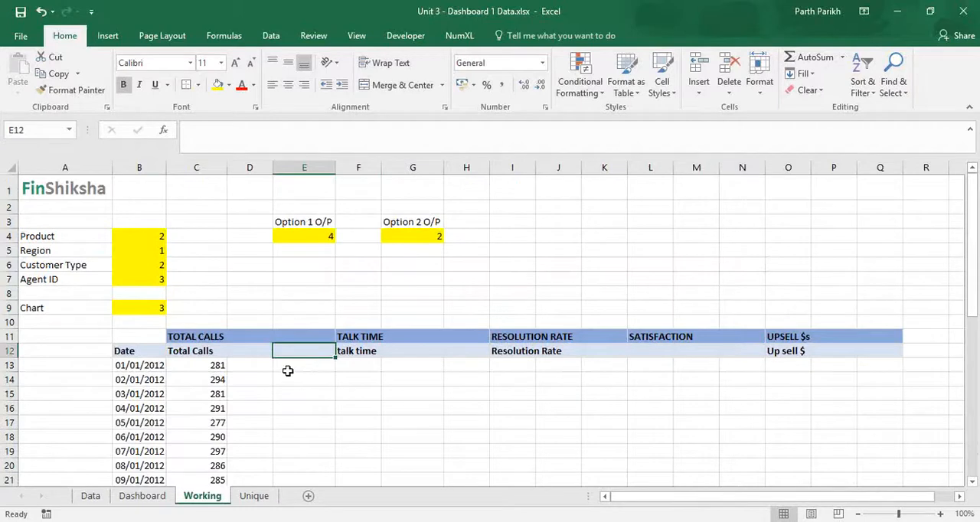
left_click(252, 350)
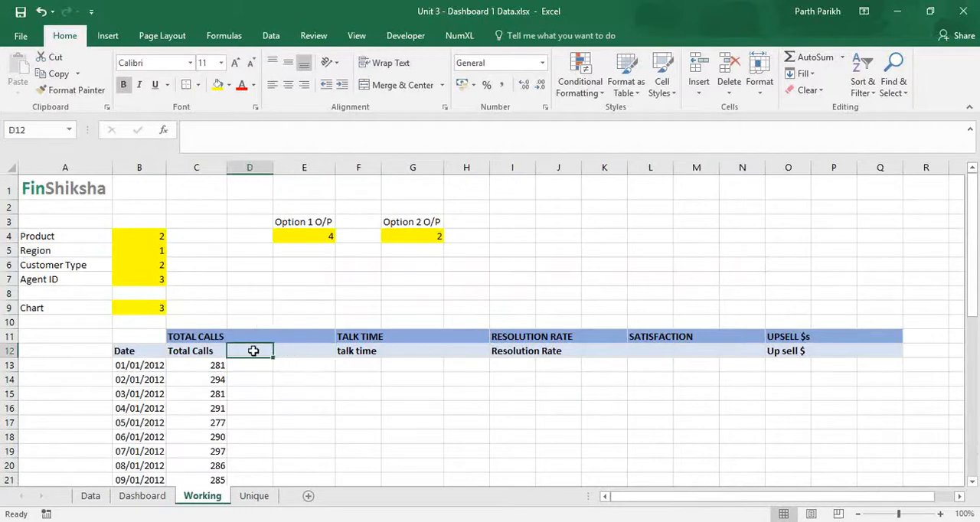
Set the Dashboard's Option 1 to Select Product and check the Working sheet's Option 1 O/P and Product cells against it.
left_click(147, 497)
left_click(181, 341)
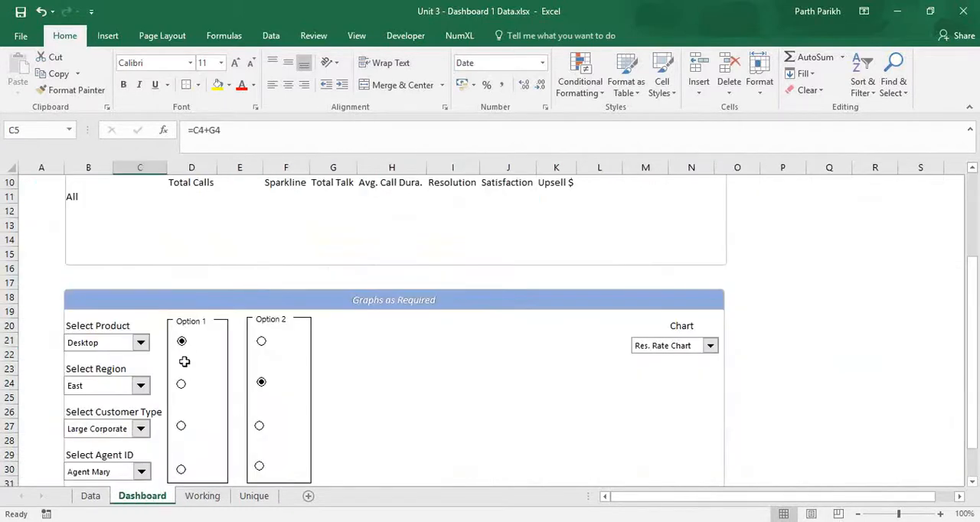
left_click(201, 496)
left_click(318, 235)
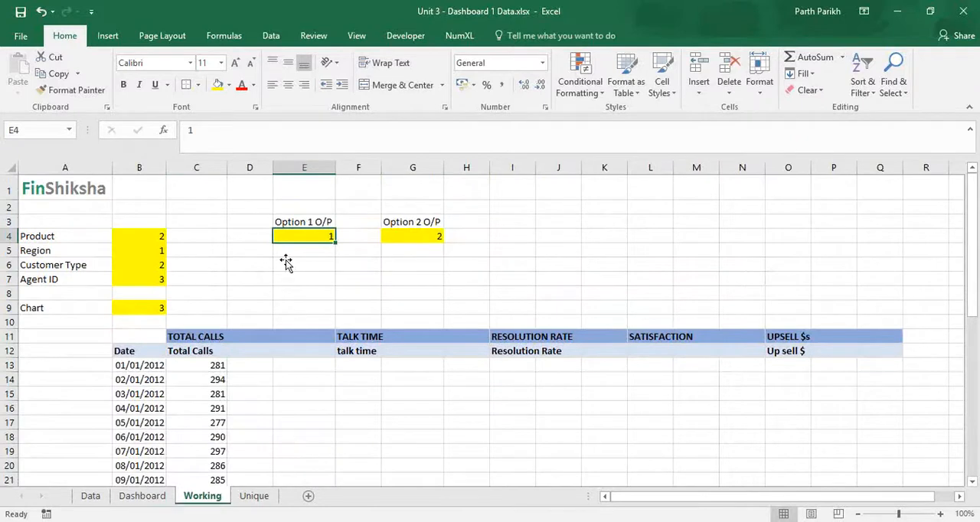
left_click(150, 497)
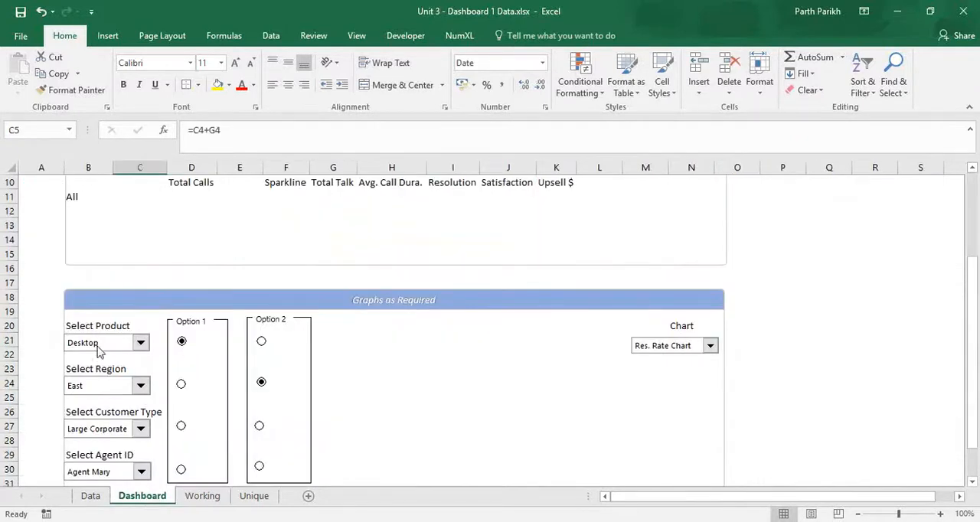
left_click(202, 496)
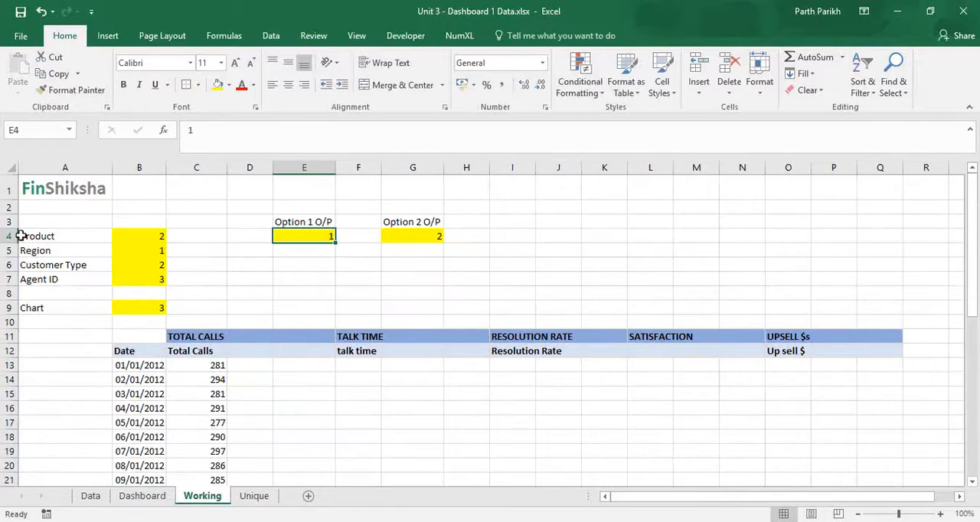
left_click(140, 236)
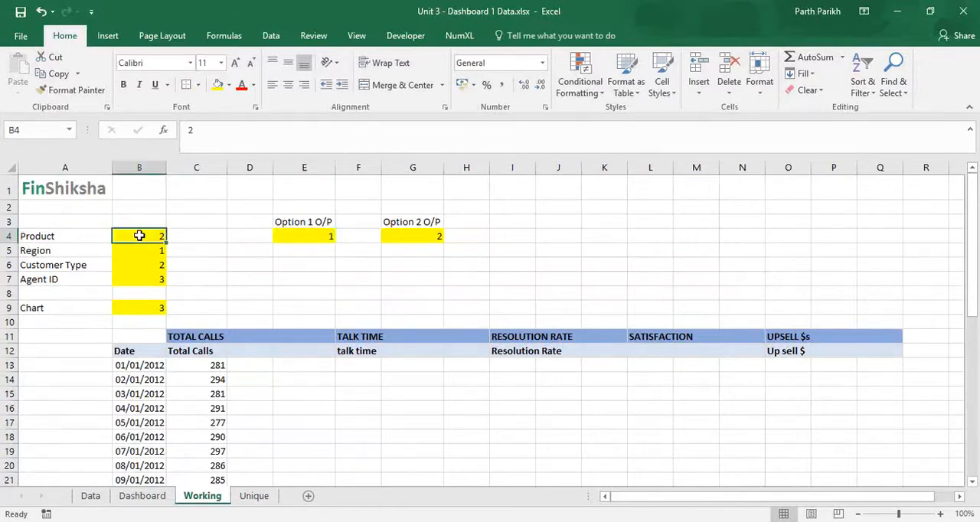
Enter the Dashboard's selected product, Desktop, as the header in Working cell D12.
left_click(258, 351)
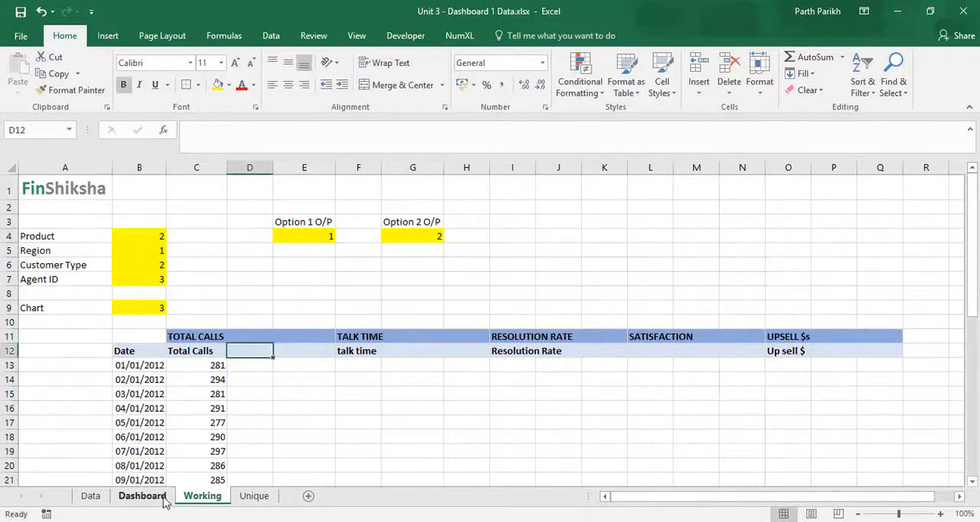
left_click(163, 497)
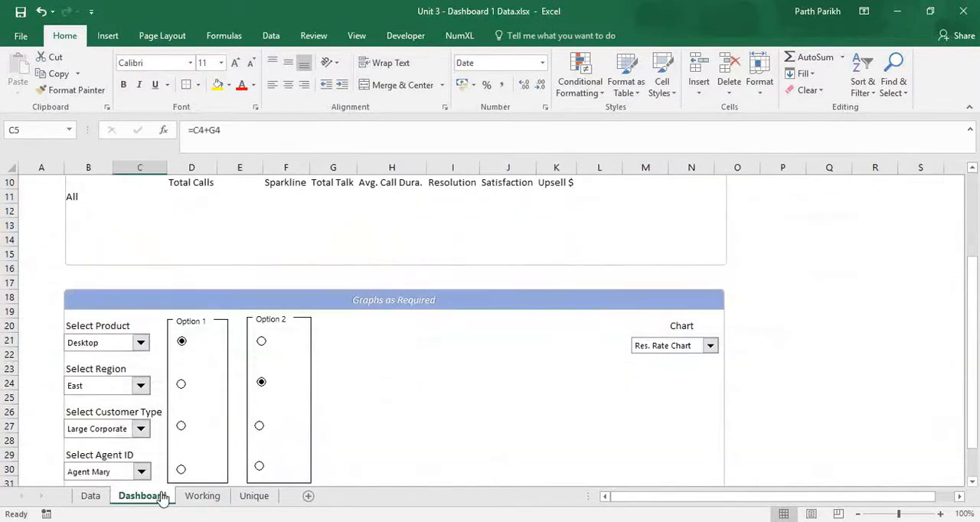
left_click(211, 498)
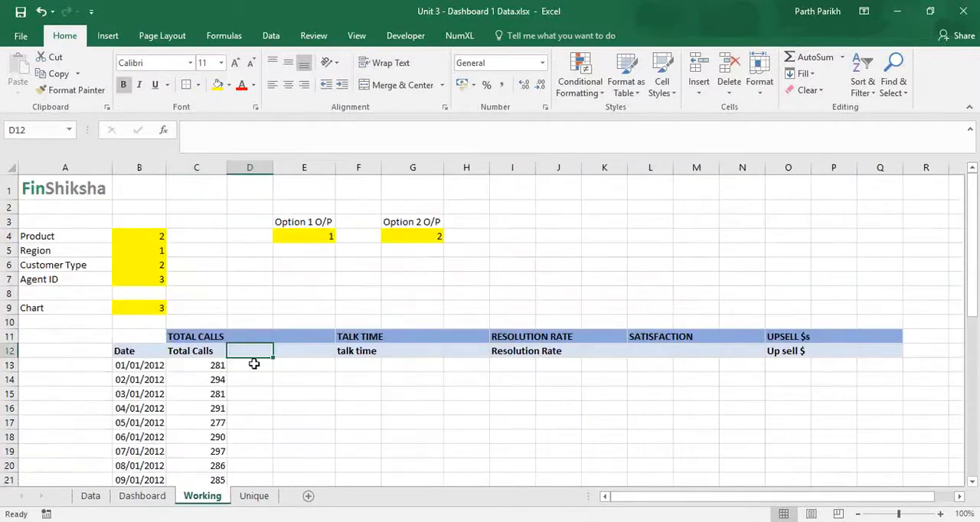
type("Desktop")
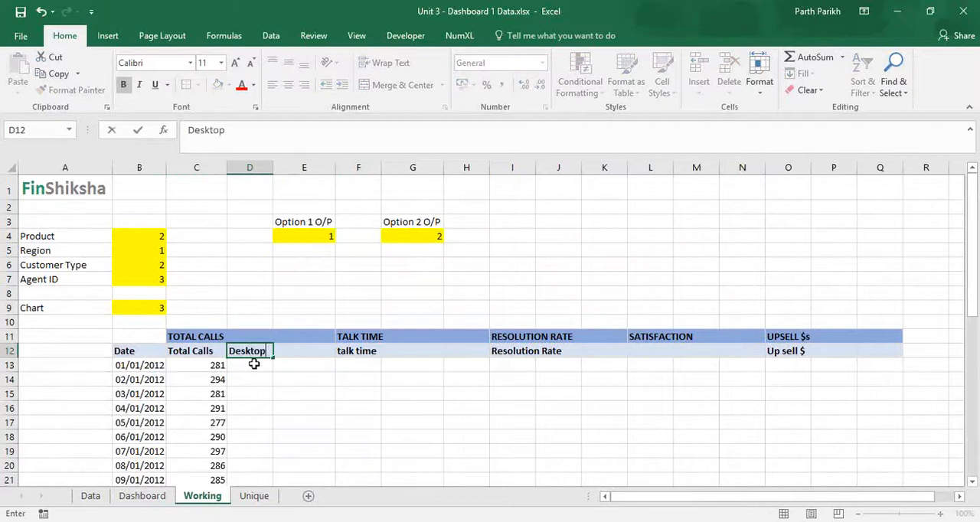
key("Return")
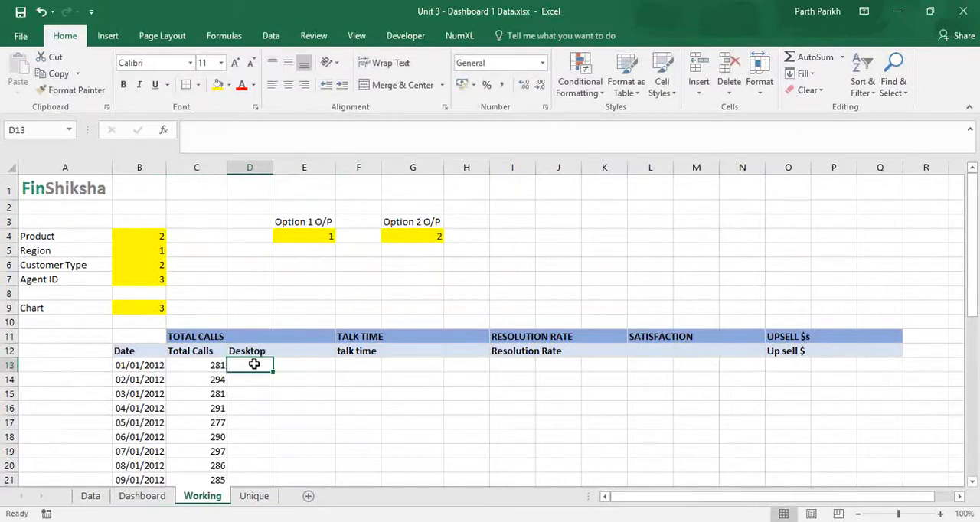
Compare the Working sheet's Option 1 O/P and Product index cells with the Desktop entry in the Unique sheet's Product list.
left_click(298, 233)
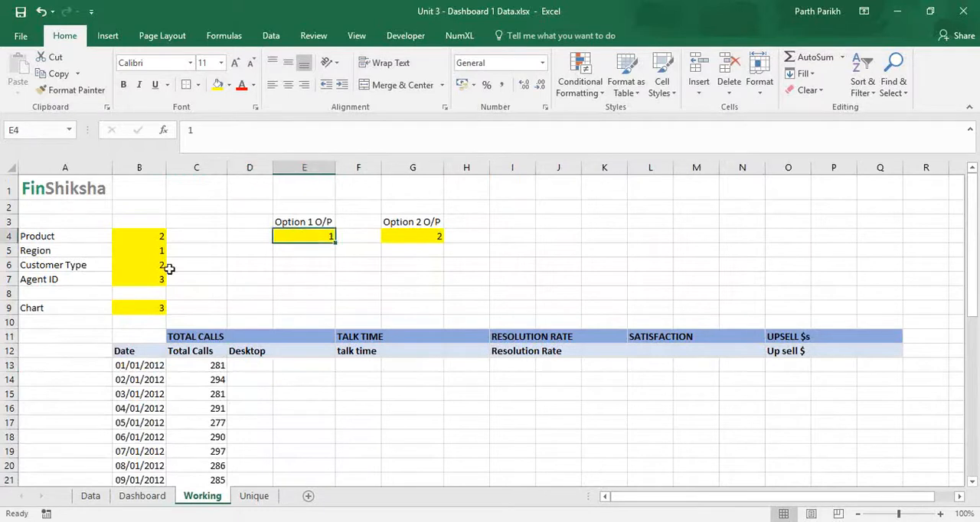
left_click(128, 236)
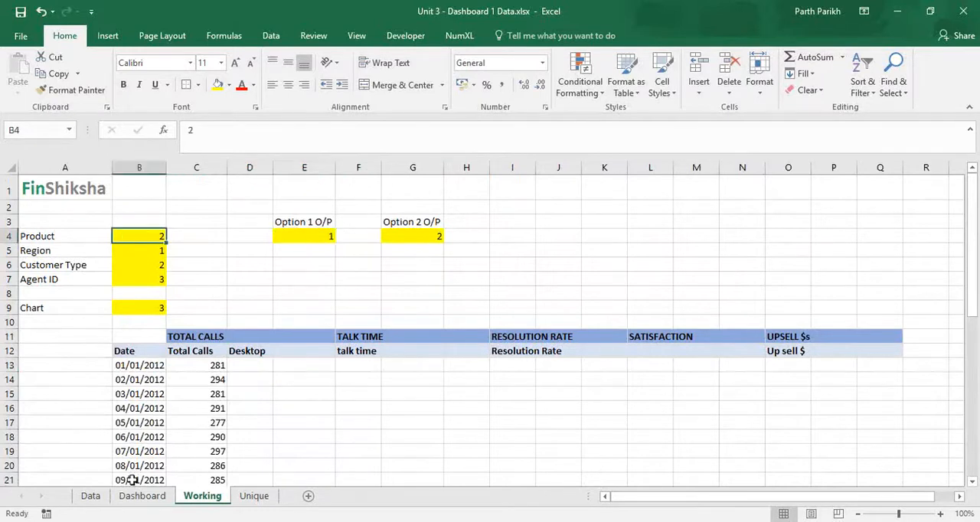
left_click(254, 496)
left_click(38, 250)
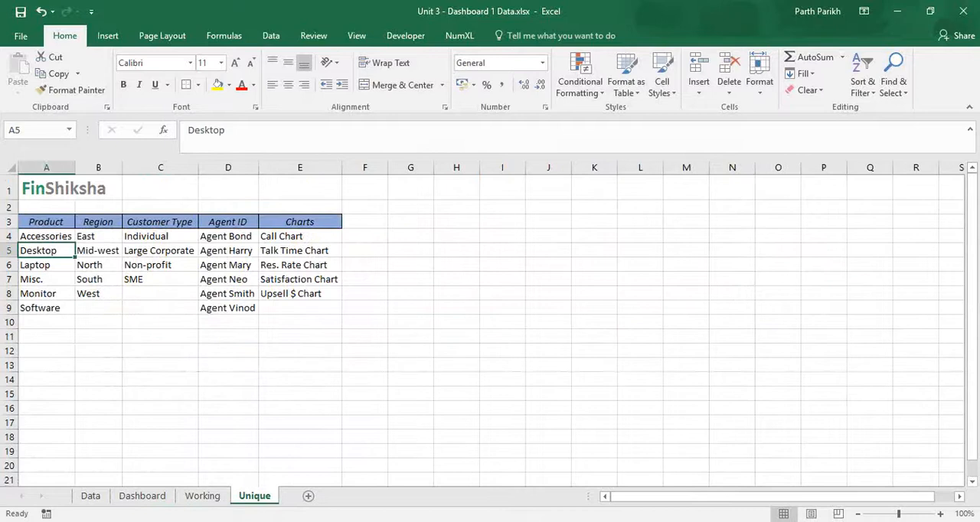
Clear the Desktop header from Working cell D12.
left_click(202, 502)
left_click(249, 352)
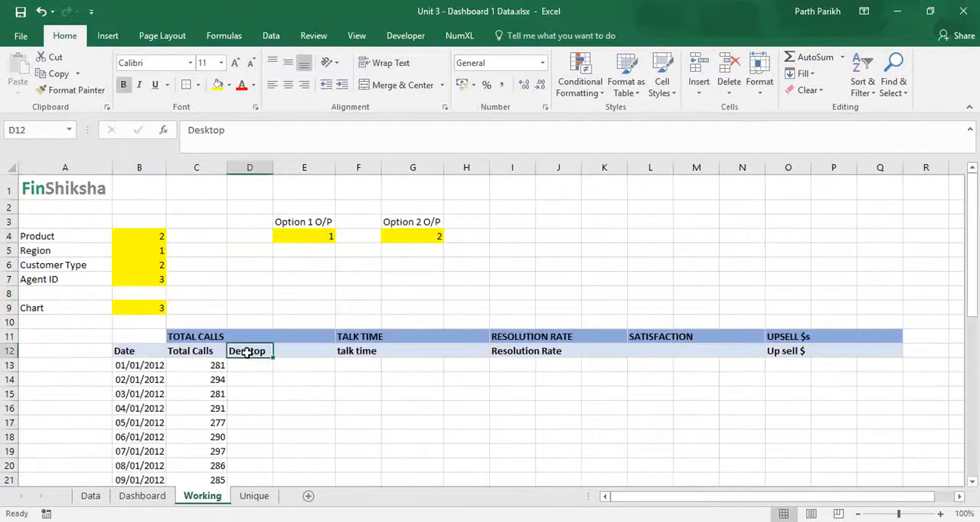
key("Delete")
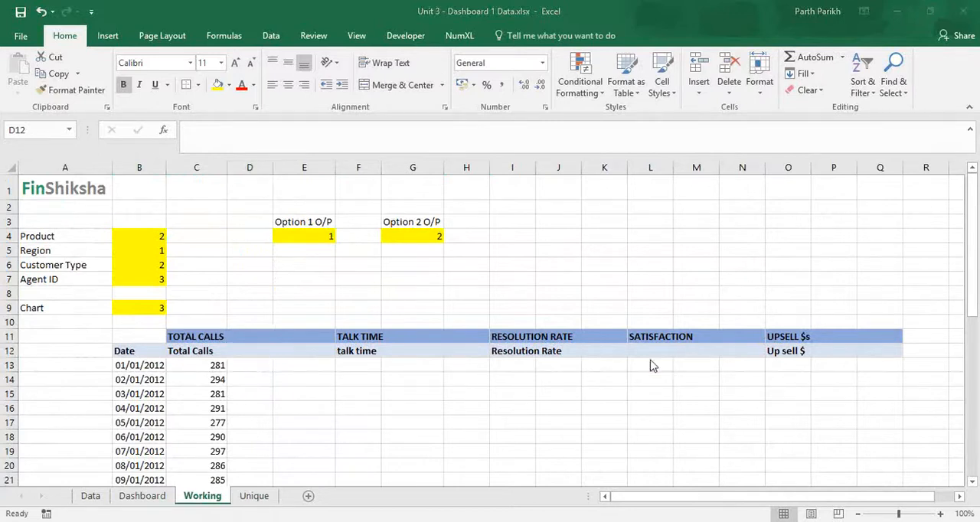
left_click(256, 353)
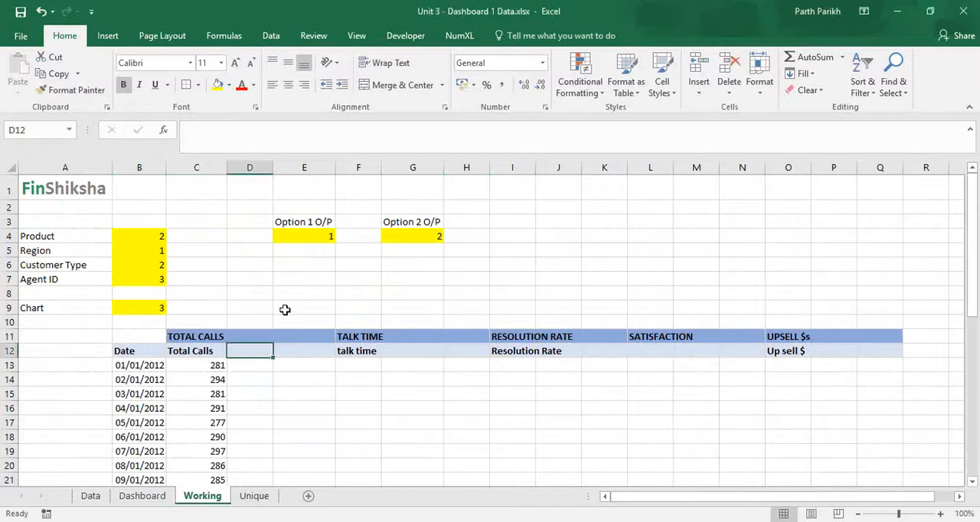
Enter =INDEX($A$4:$A$7,E4,) in Working cell E5, below Option 1 O/P, to return the chosen category's name.
left_click(307, 252)
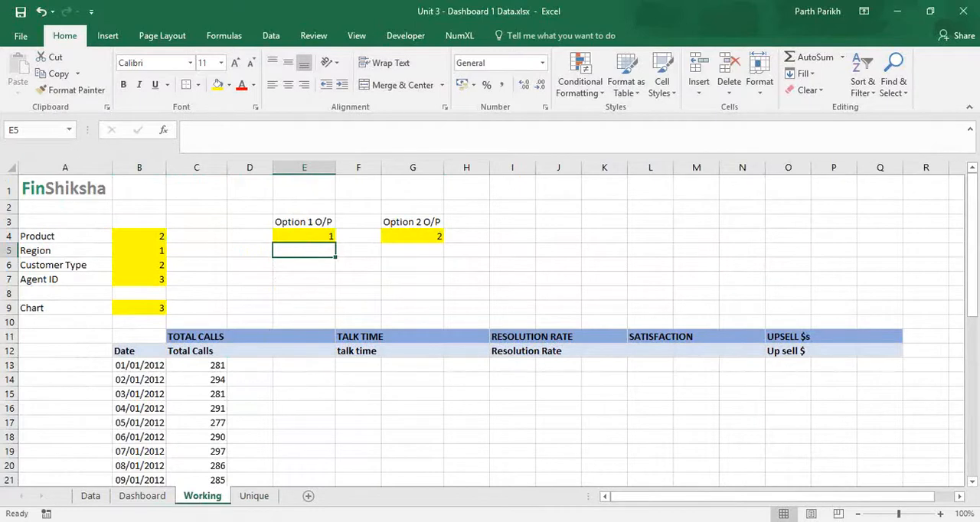
scroll(490, 322, "up", 1)
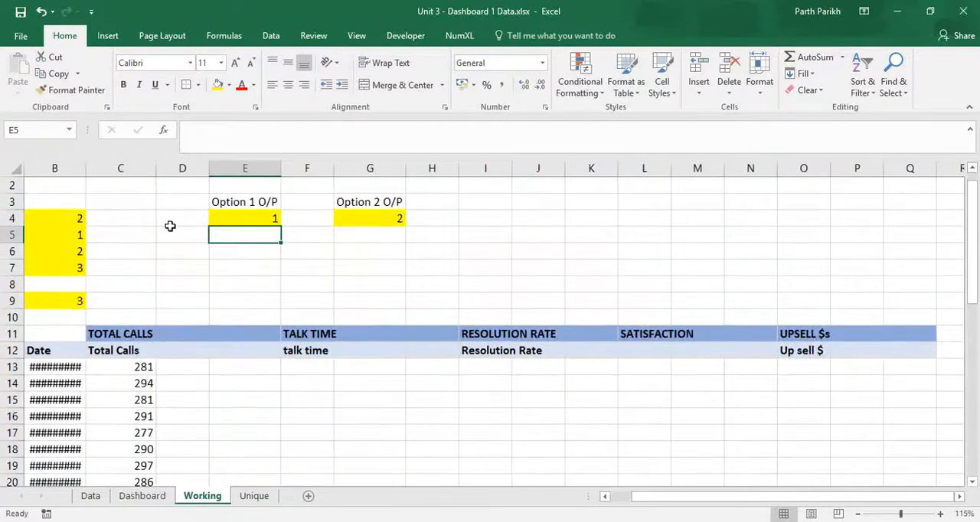
left_click(857, 513)
left_click(857, 514)
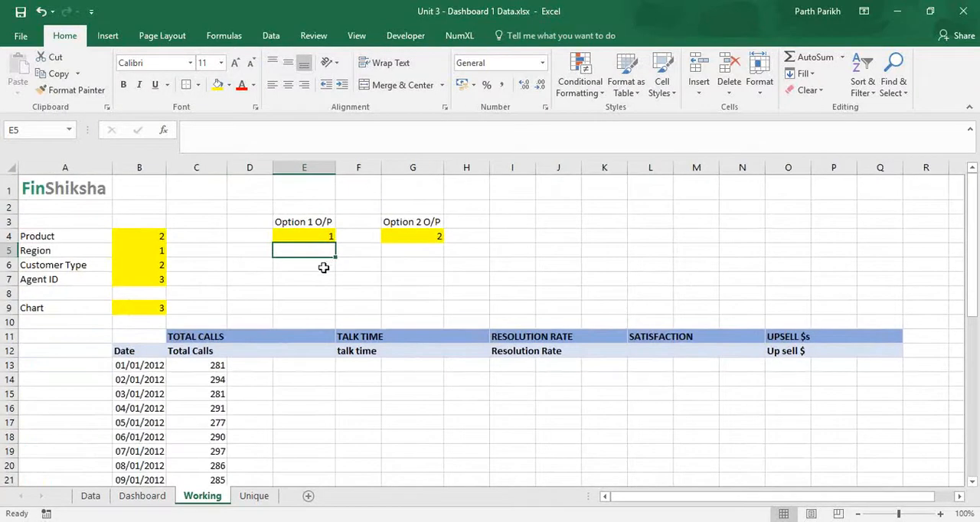
type("=index")
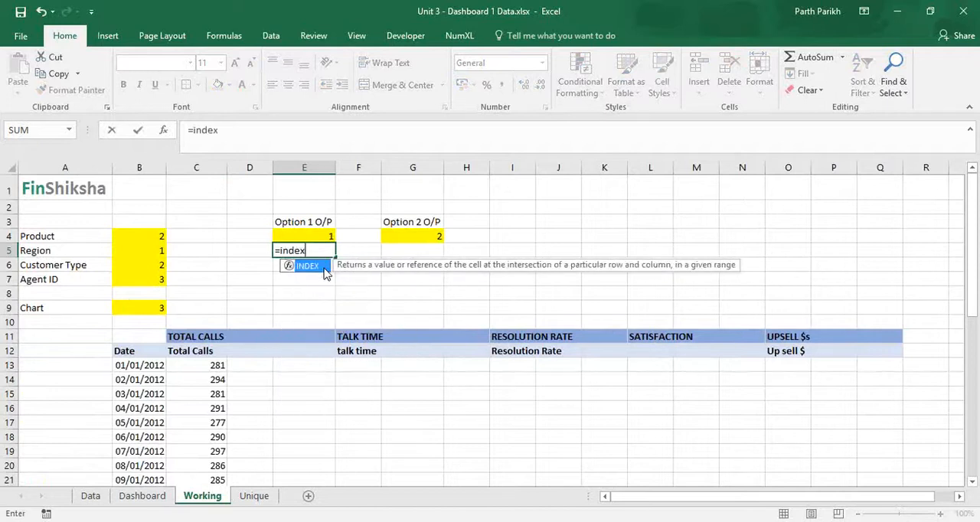
key("Tab")
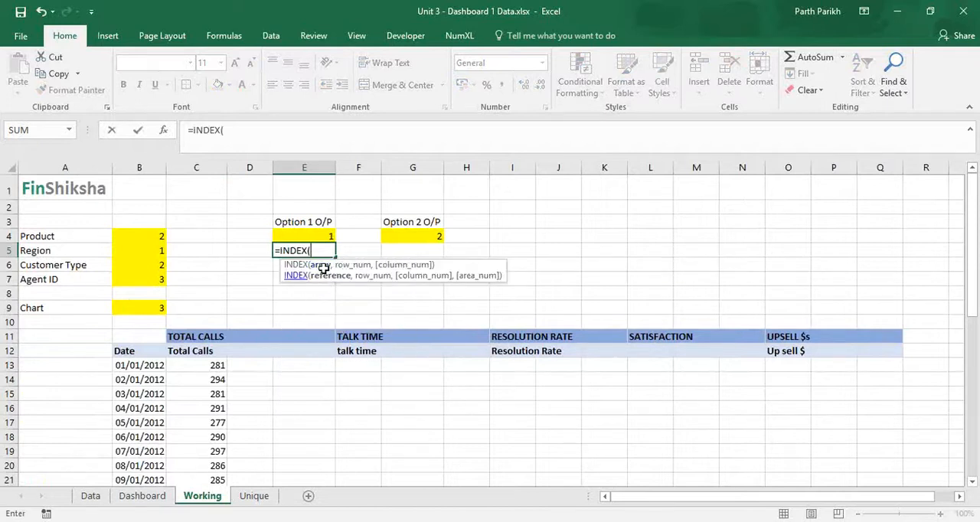
left_click_drag(81, 236, 81, 284)
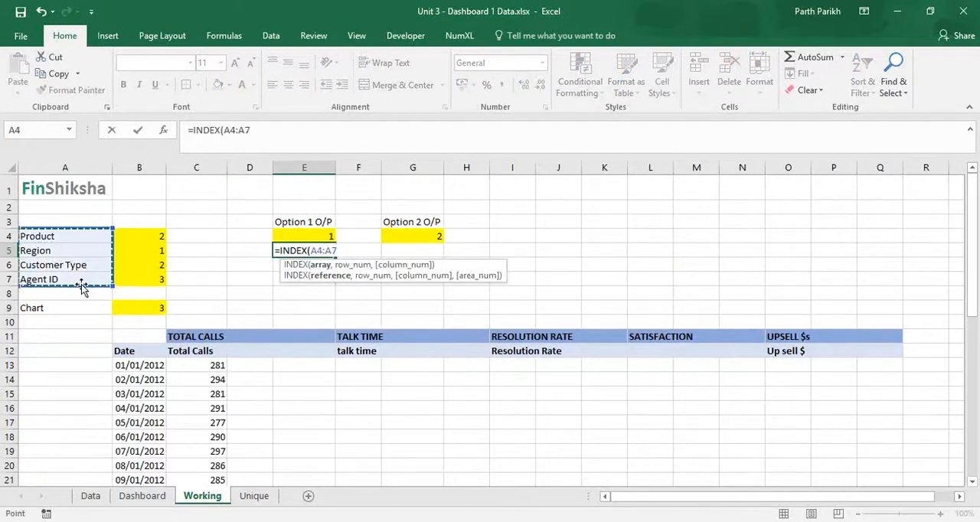
key("F4")
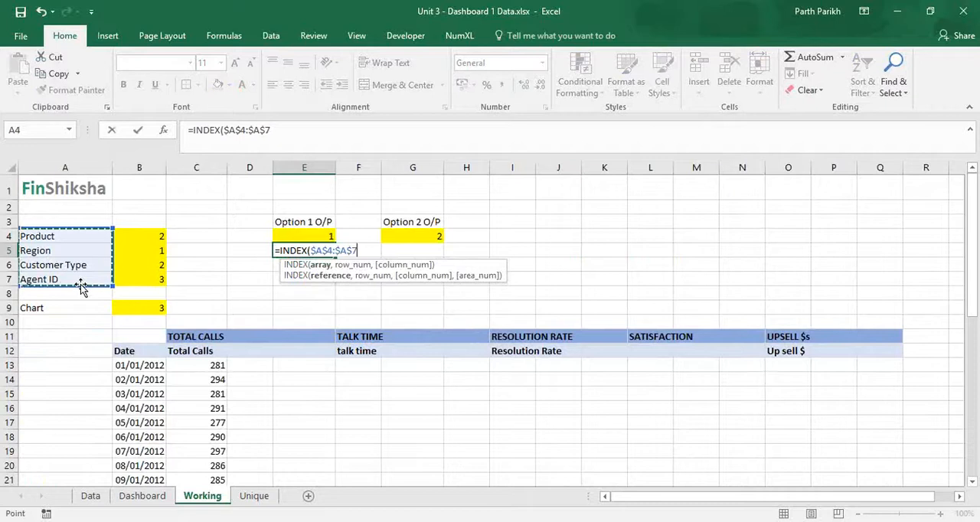
type(",")
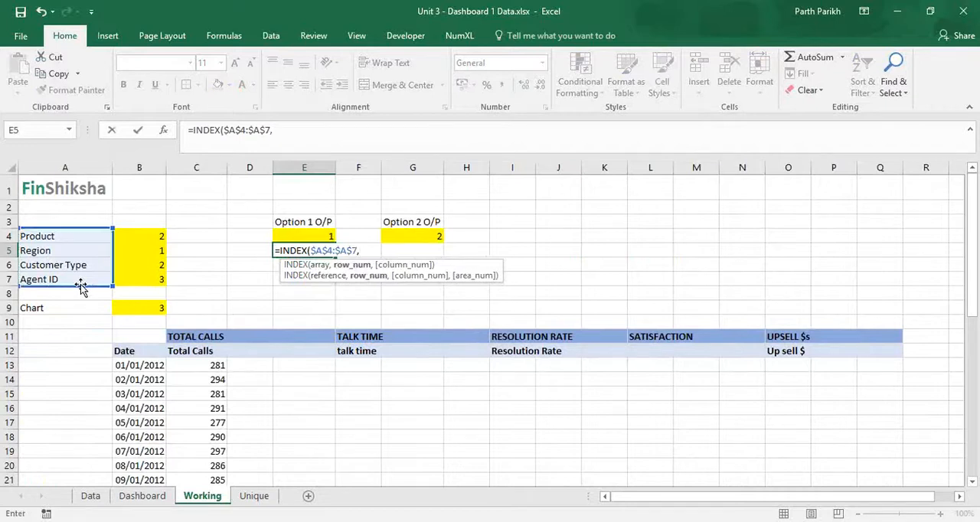
left_click(300, 237)
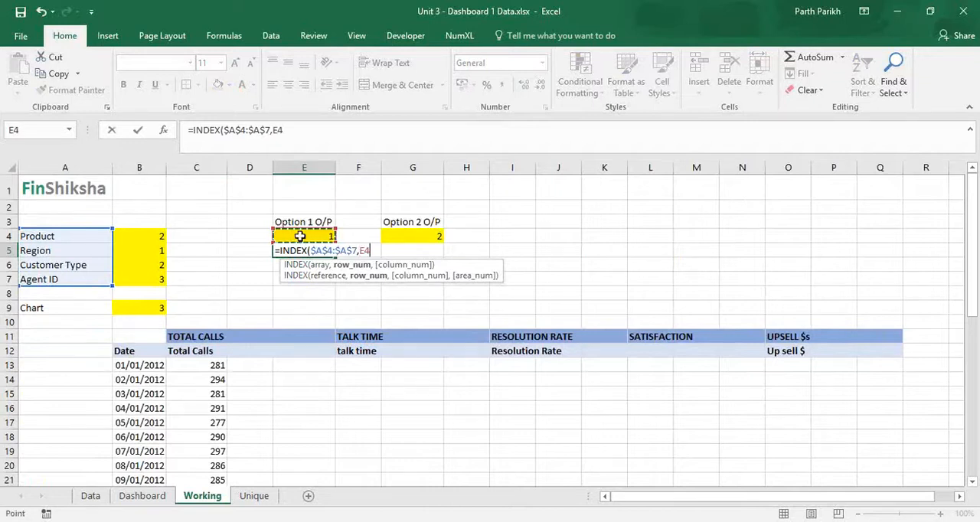
type(",")
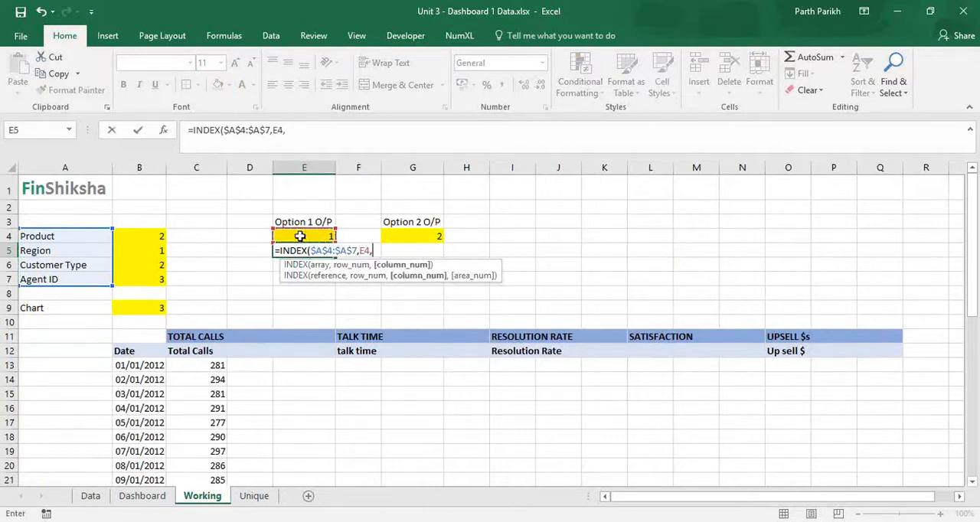
type(")")
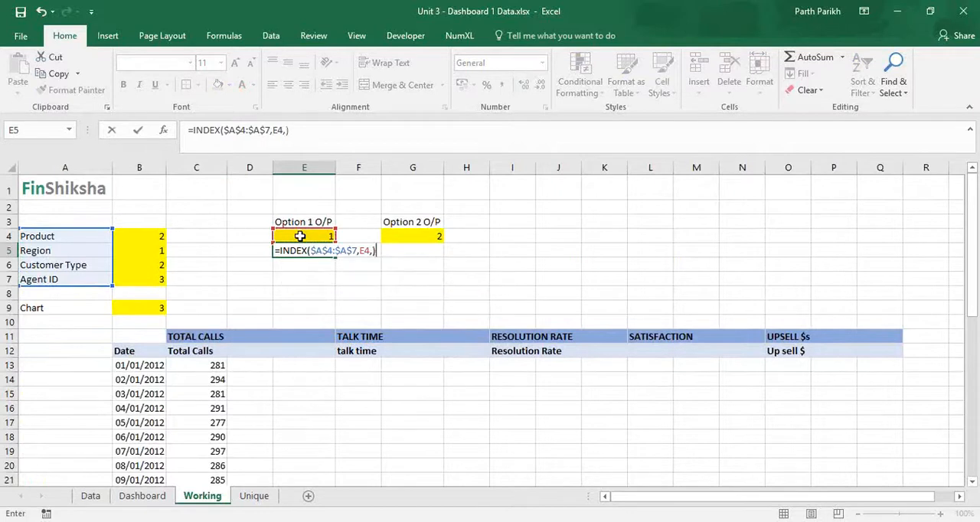
key("Return")
key("Up")
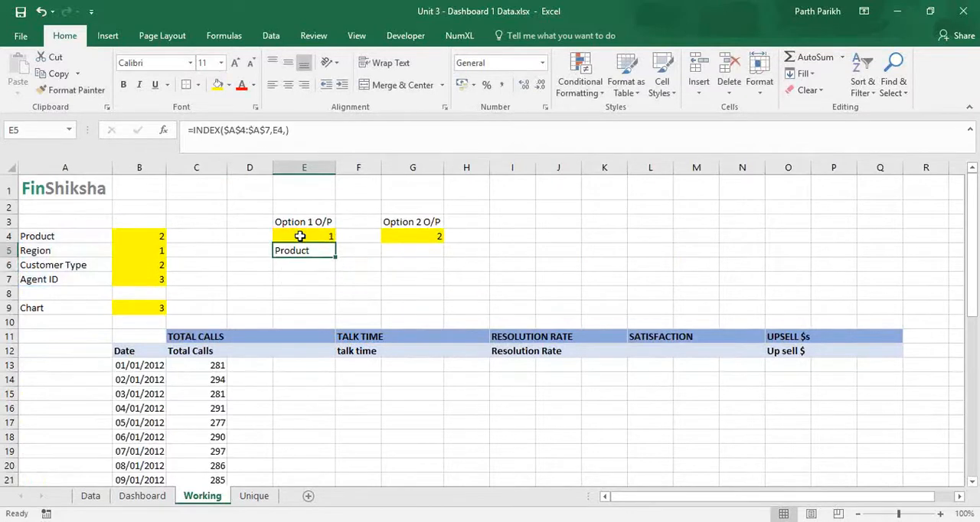
Switch the Dashboard's Option 1 through region, customer type and agent ID, checking the category name in Working cell E5.
left_click(96, 500)
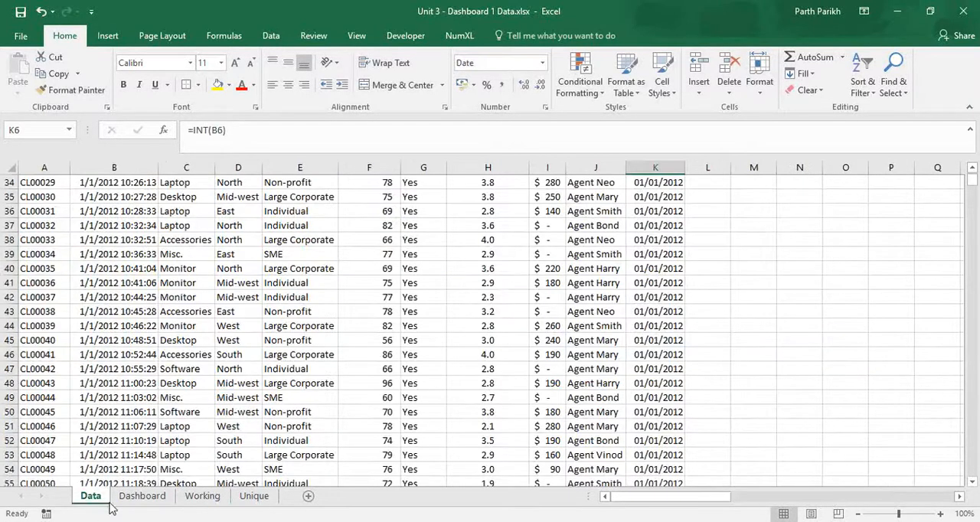
left_click(143, 496)
left_click(182, 384)
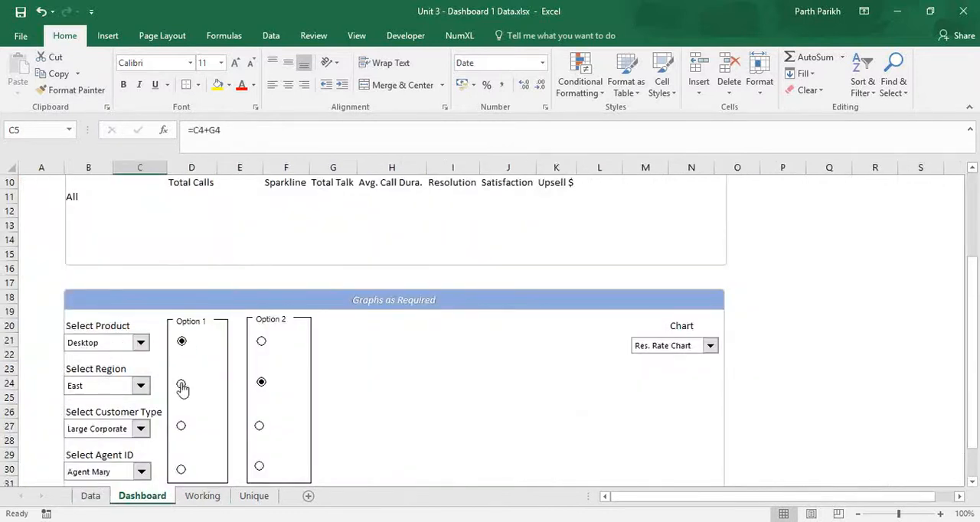
left_click(202, 496)
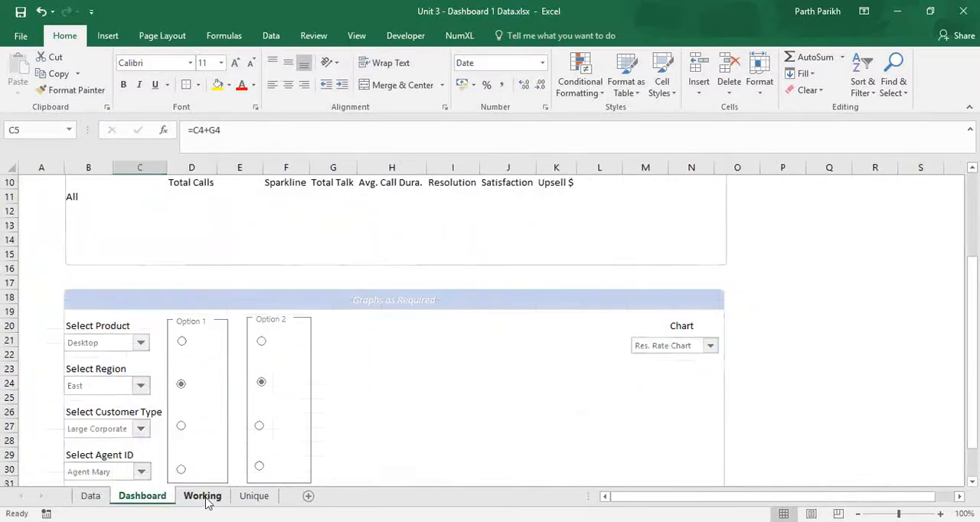
left_click(142, 496)
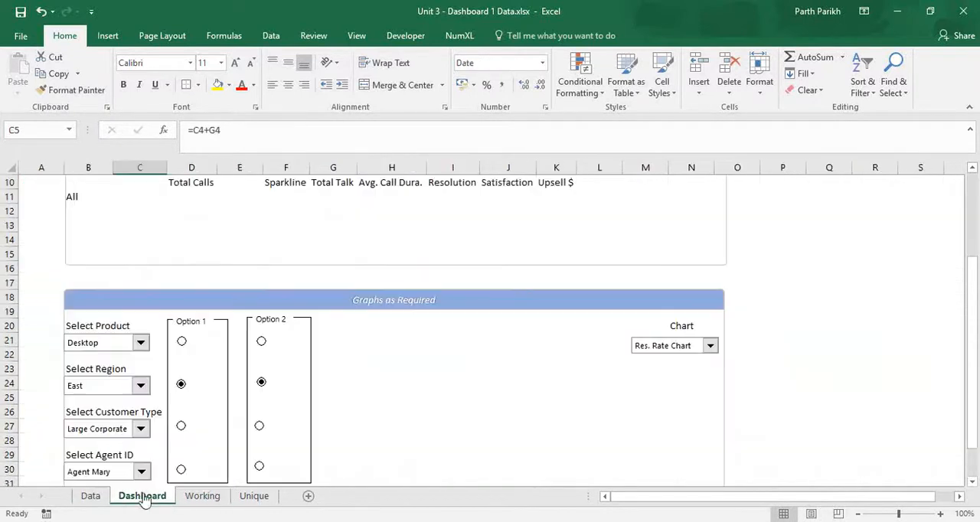
left_click(181, 425)
left_click(202, 496)
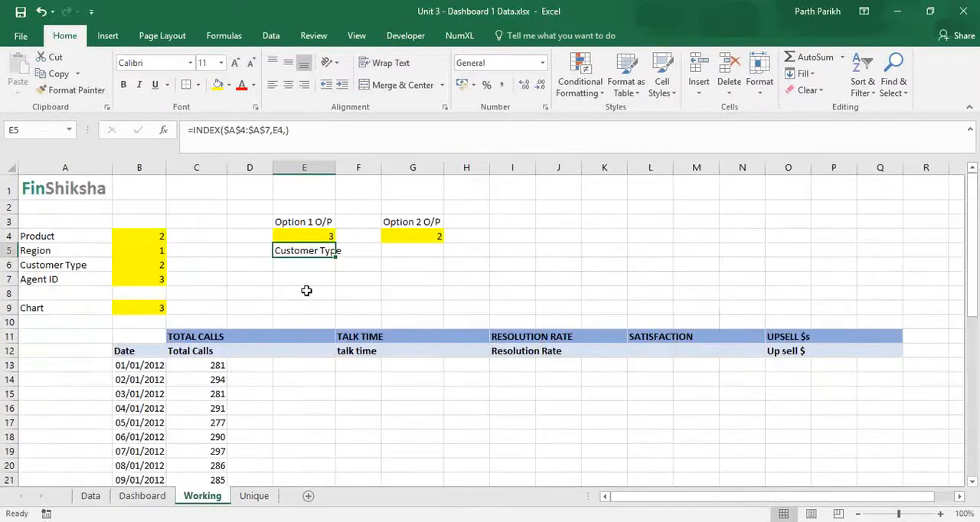
left_click(143, 497)
left_click(181, 470)
left_click(202, 497)
Copy the INDEX formula text from E5 into cell G5, below Option 2 O/P.
left_click(418, 249)
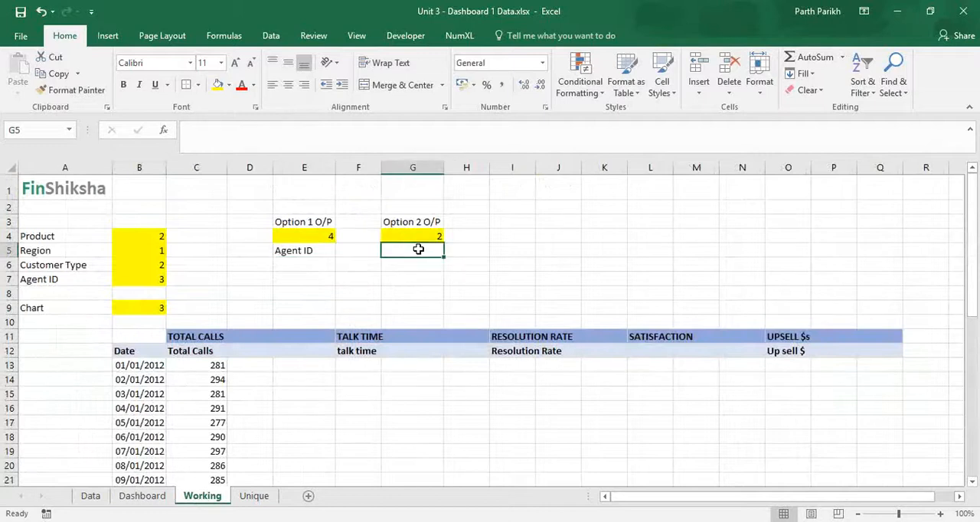
left_click(285, 249)
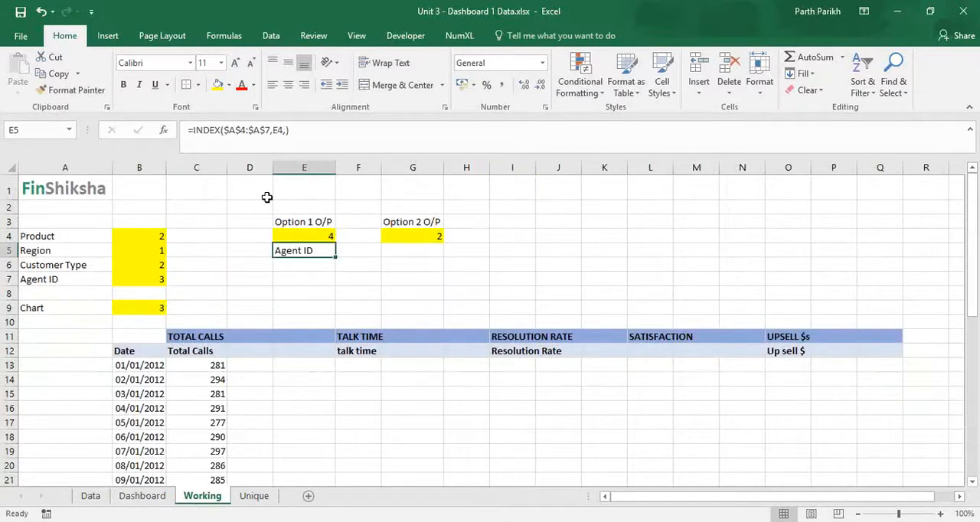
left_click_drag(194, 130, 357, 133)
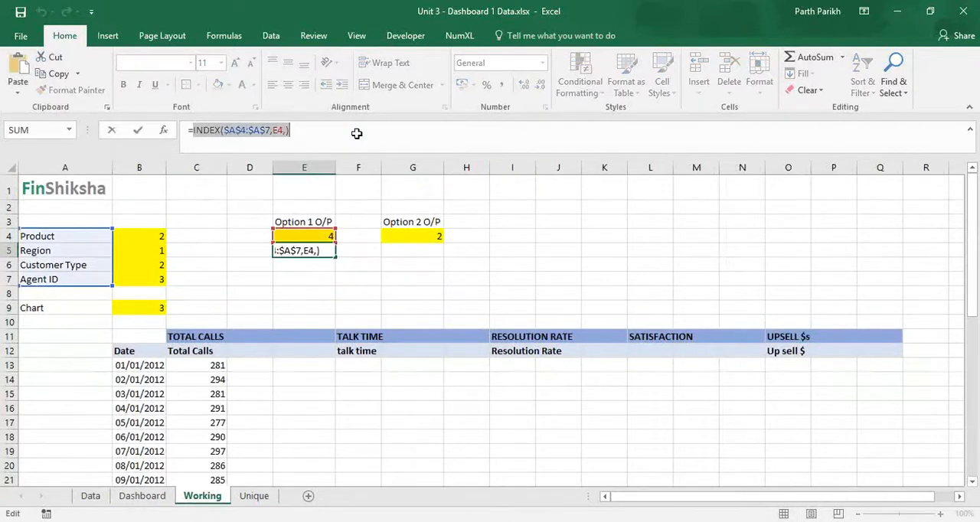
key("Escape")
left_click(420, 246)
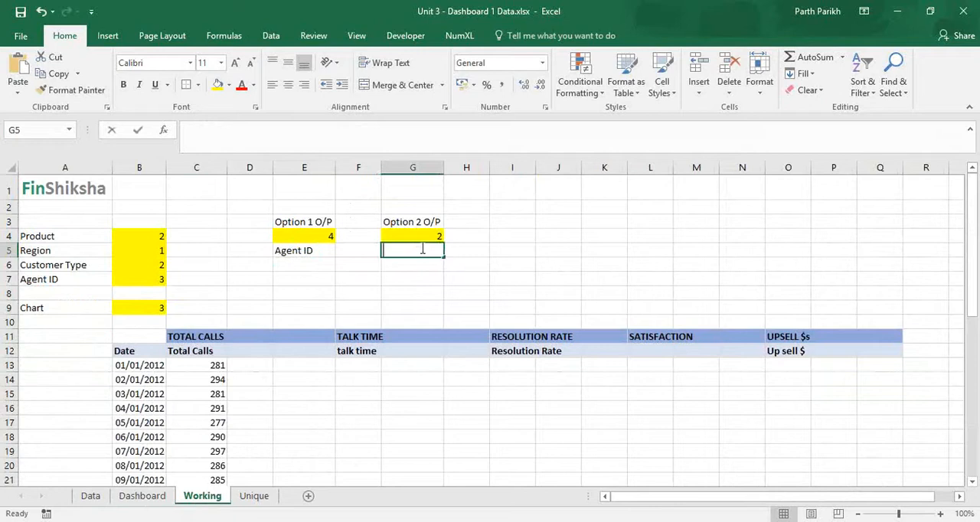
type("=INDEX($A$4:$A$7,E4,)")
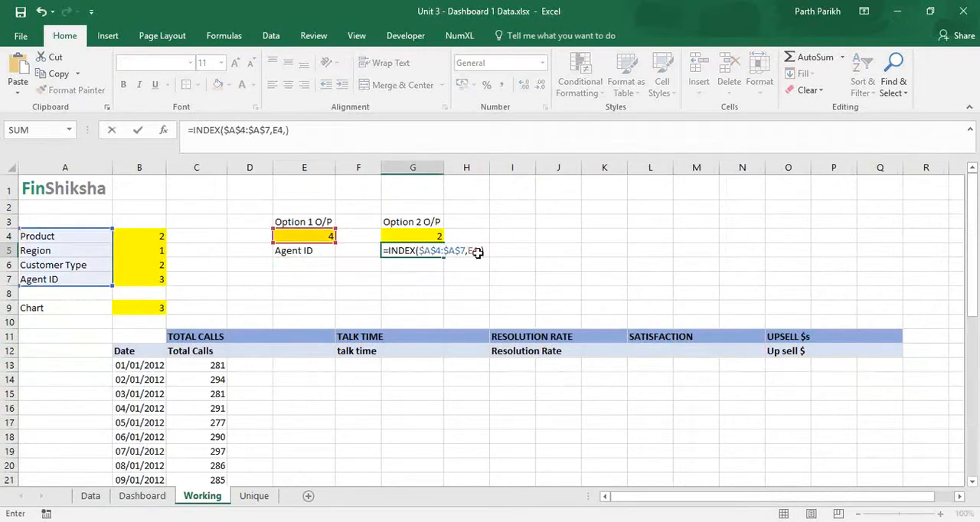
Change the row number in the G5 formula to G4 so it reads =INDEX($A$4:$A$7,G4,).
key("BackSpace")
key("BackSpace")
key("BackSpace")
key("BackSpace")
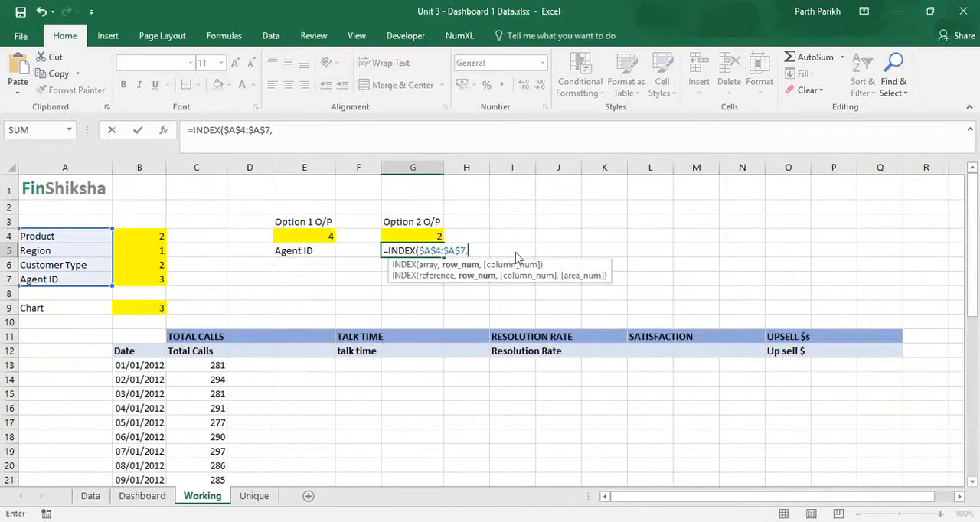
left_click(427, 239)
type(",)")
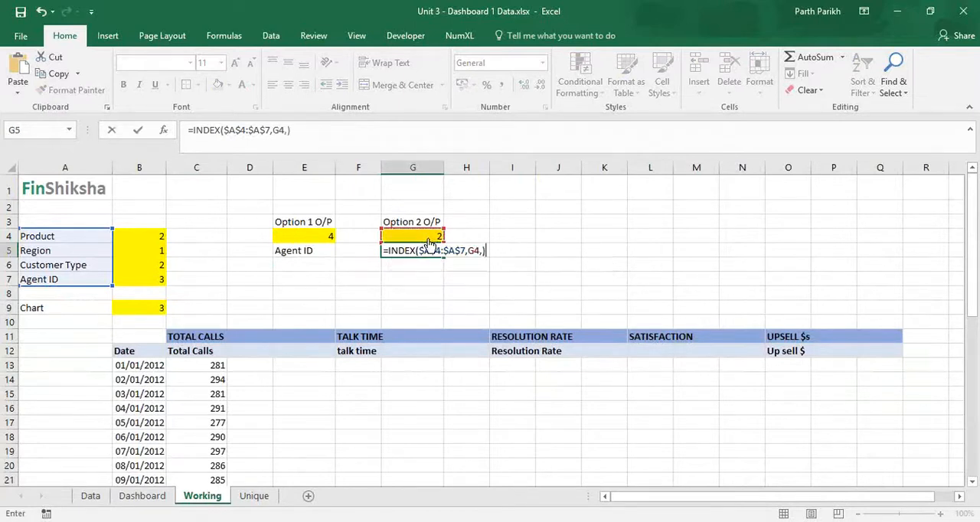
key("Return")
Switch the Dashboard's Option 2 to product and on to customer type, then check the category name in Working cell G5.
left_click(141, 495)
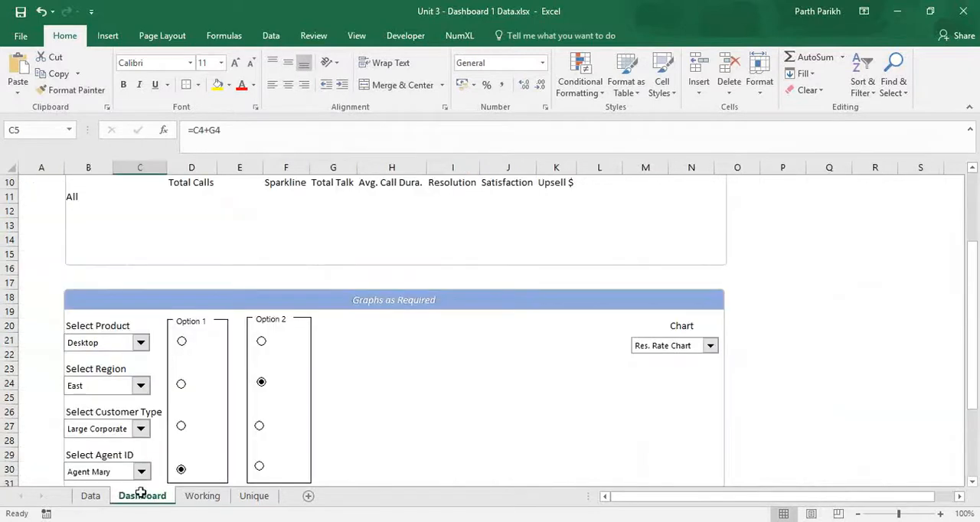
left_click(262, 342)
left_click(258, 425)
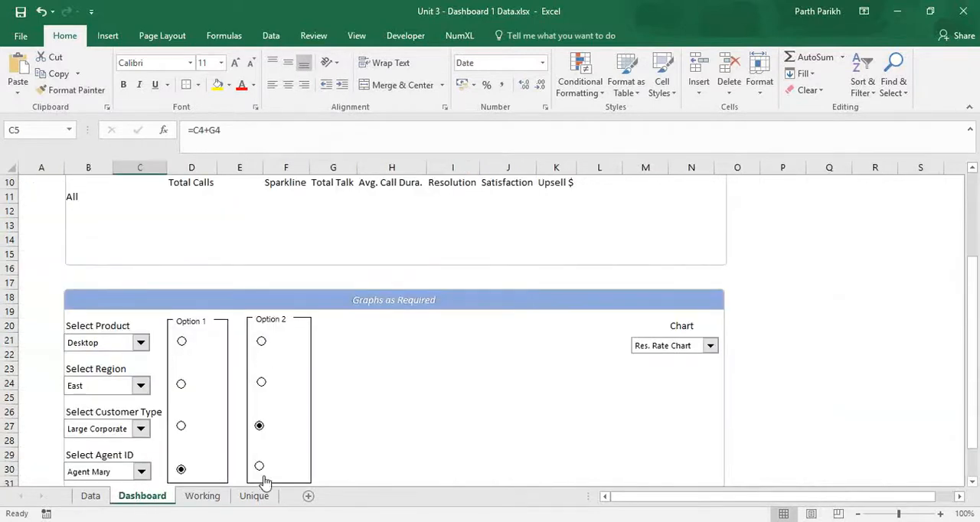
left_click(213, 497)
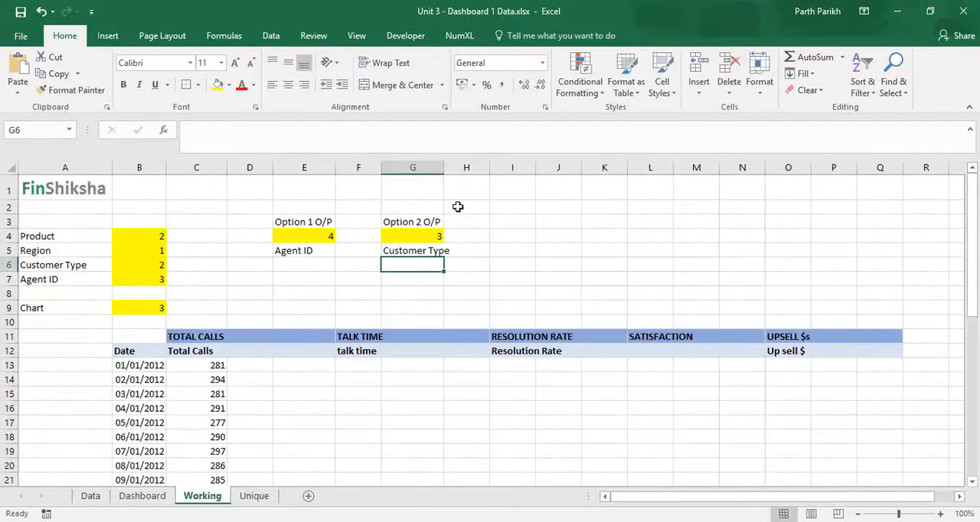
left_click(292, 265)
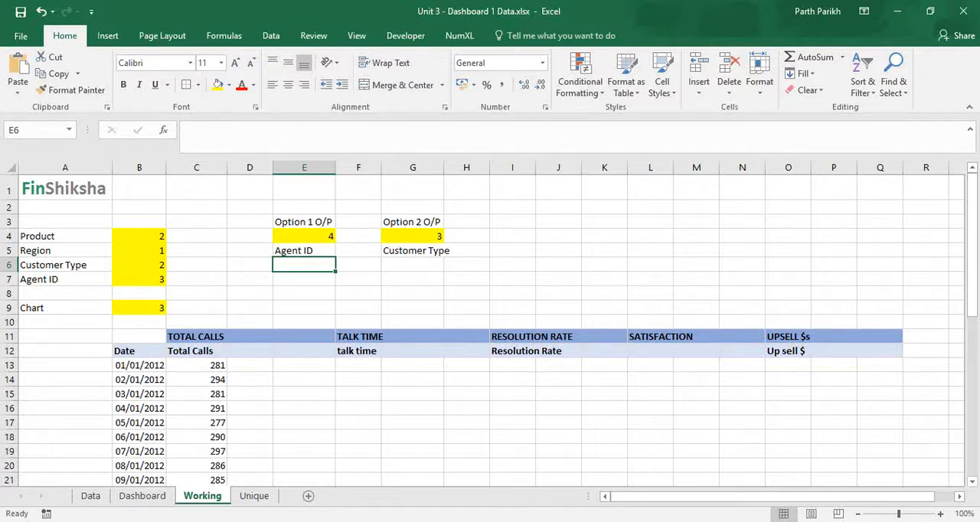
left_click(256, 351)
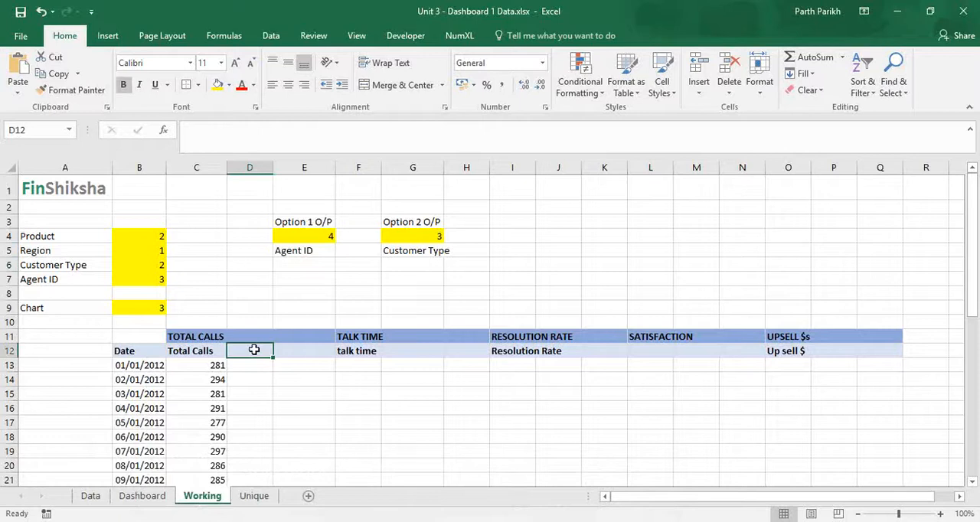
Change the lookup range in Working cell E5's INDEX formula to the selection numbers in $B$4:$B$7.
type("=index")
key("Tab")
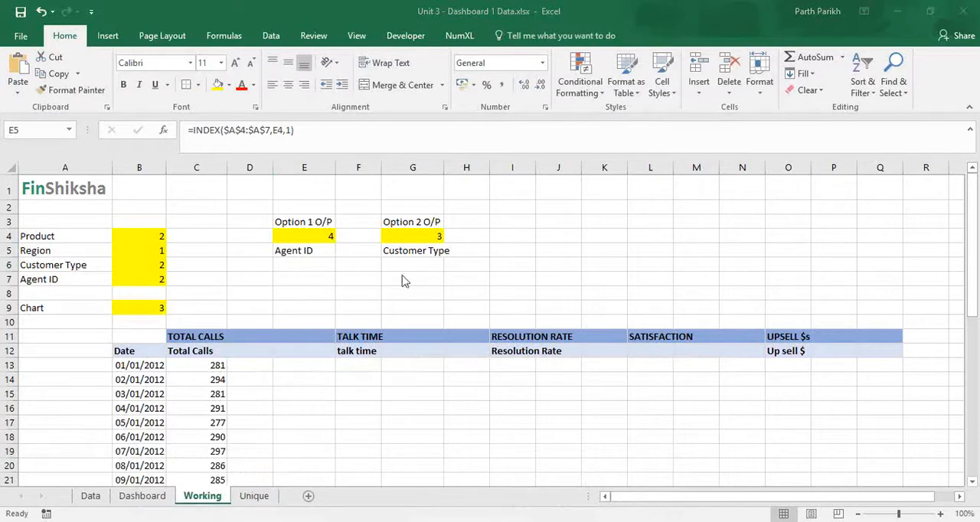
left_click(301, 247)
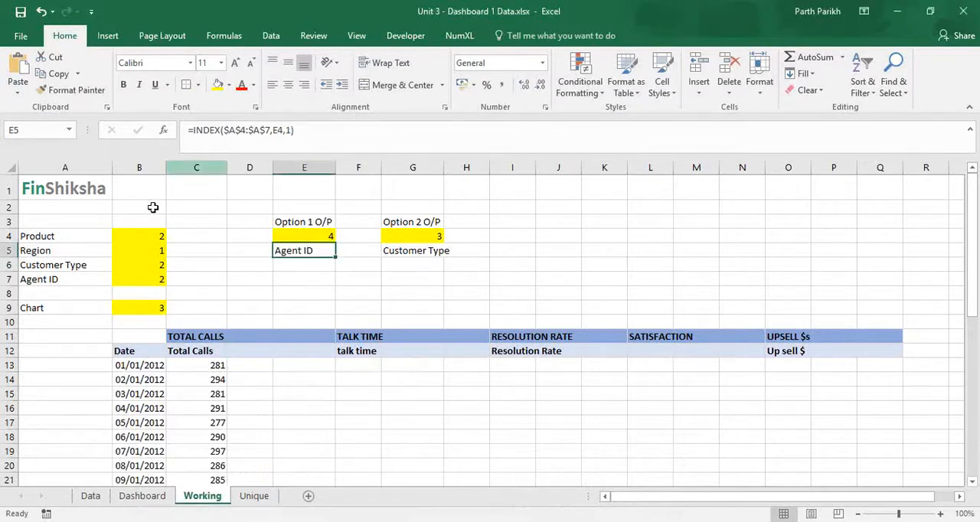
key("F2")
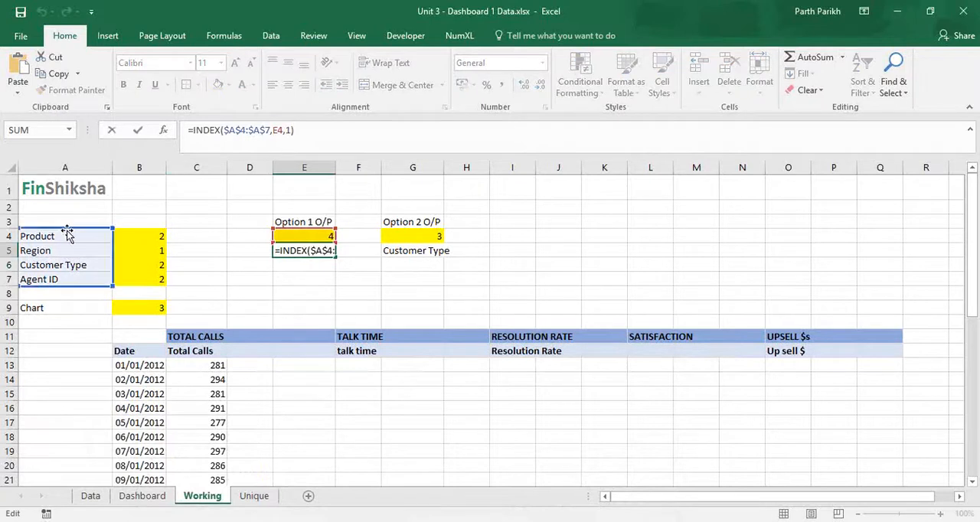
left_click_drag(68, 236, 118, 230)
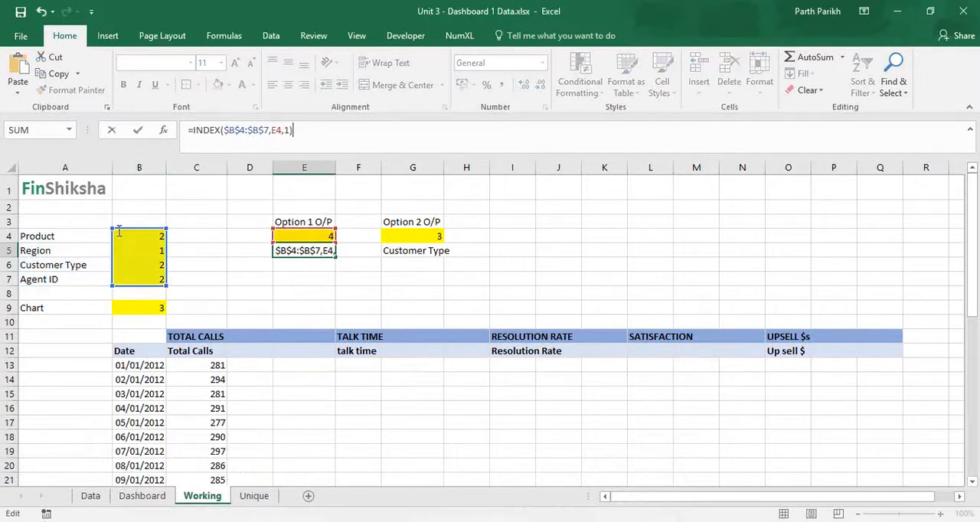
Nest the E5 formula as the row number of an outer INDEX over Unique!$A$4:$E$9.
left_click(192, 130)
type("index")
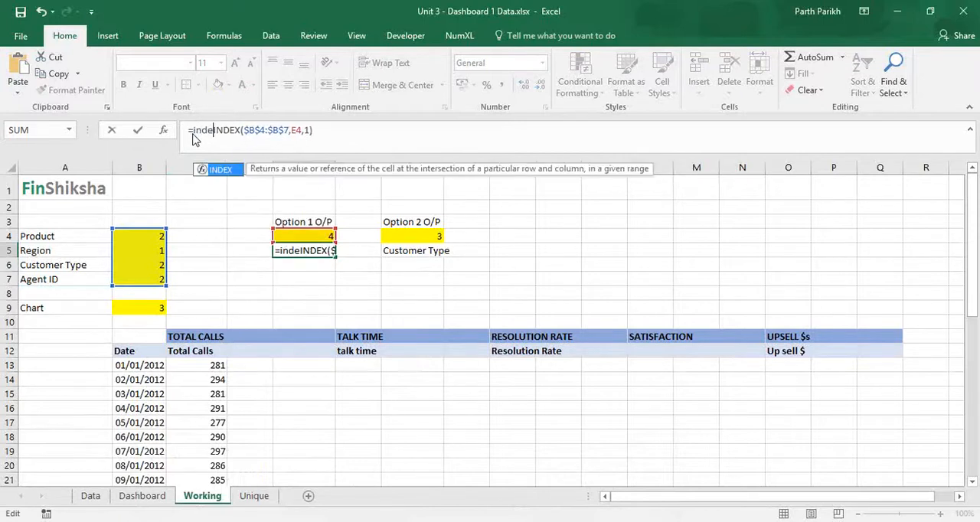
key("Tab")
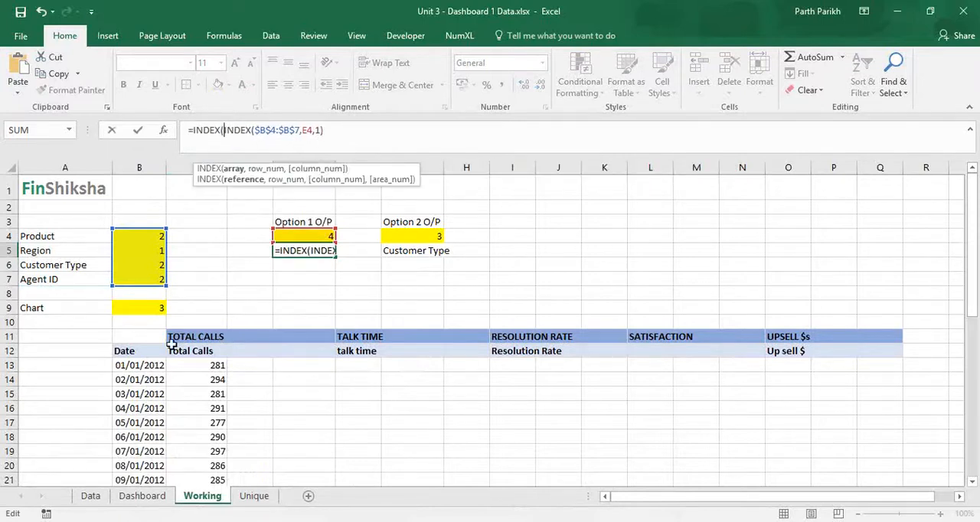
left_click(253, 496)
left_click_drag(66, 239, 328, 313)
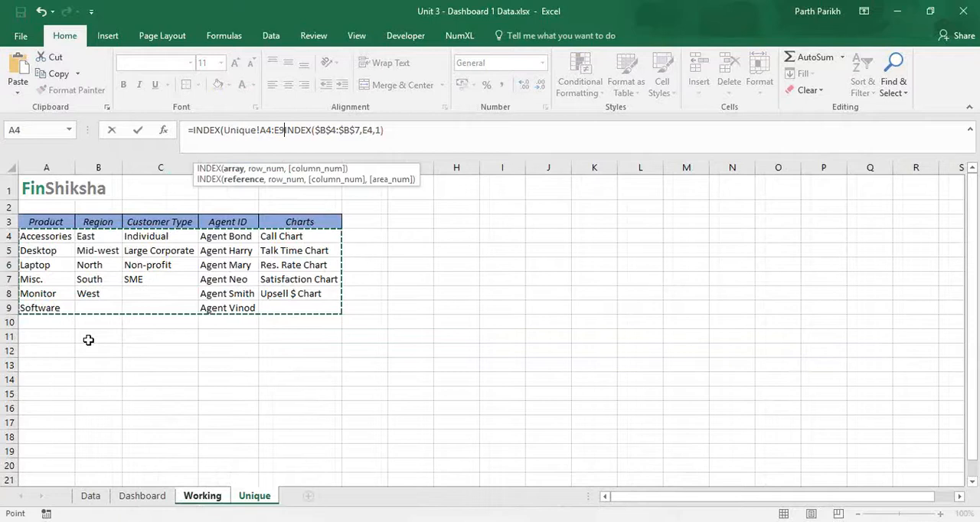
key("F4")
type(",")
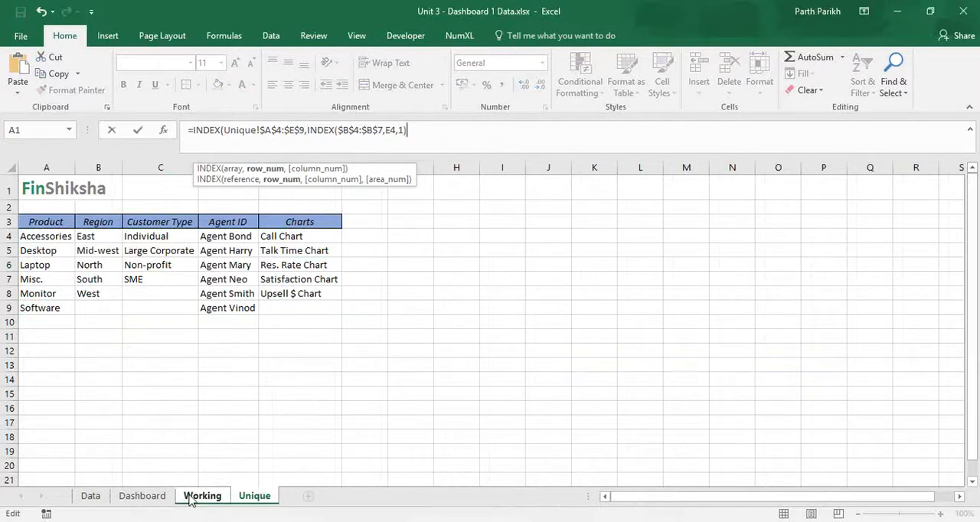
key("Return")
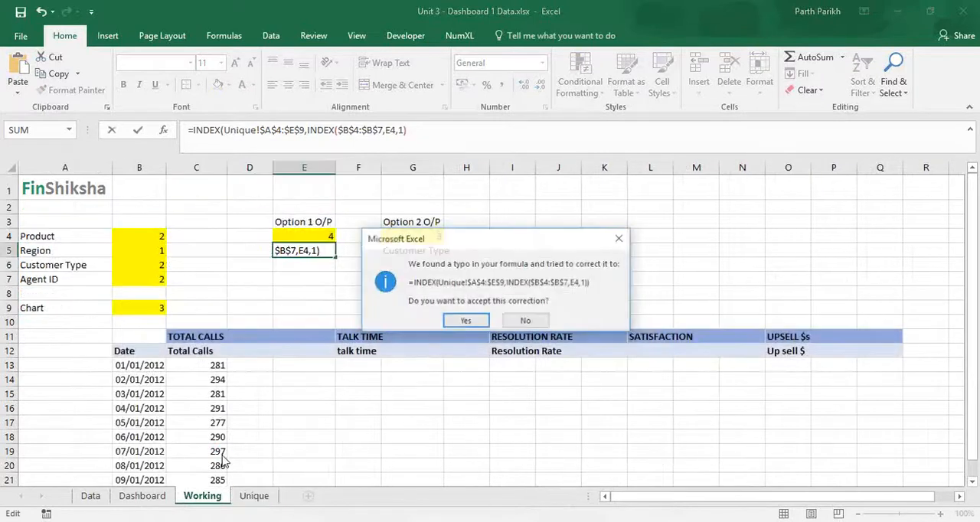
left_click(463, 321)
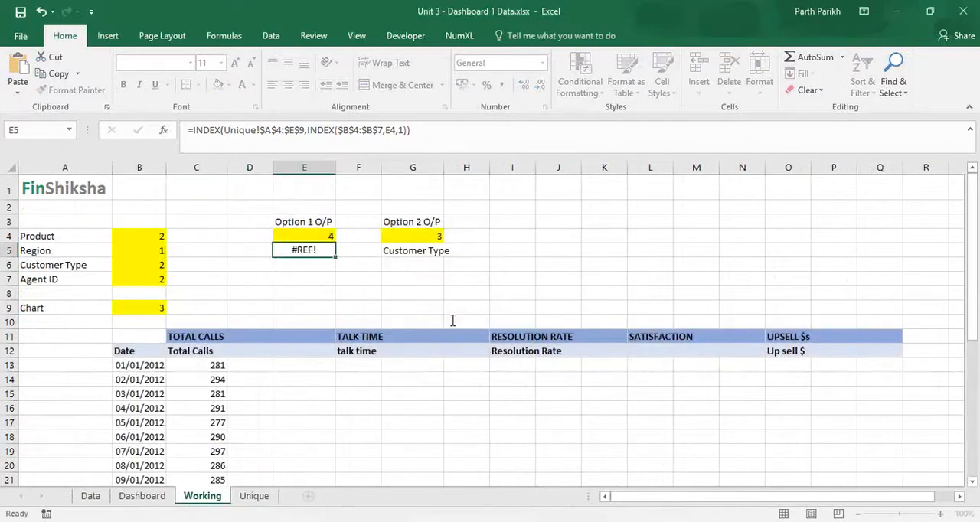
Add E4 as the outer INDEX's column number so E5 reads =INDEX(Unique!$A$4:$E$9,INDEX($B$4:$B$7,E4,1),E4).
left_click(420, 132)
key("BackSpace")
type(",")
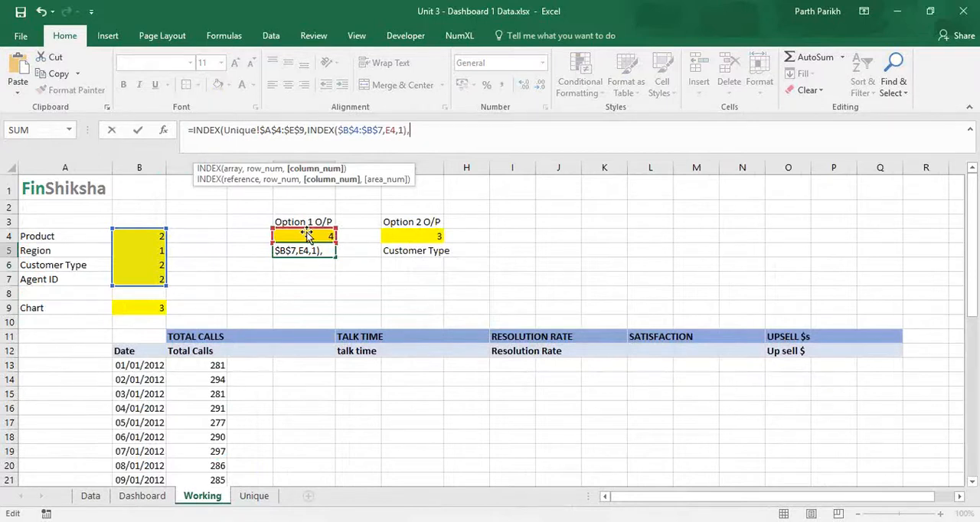
left_click(311, 235)
type(")")
key("Return")
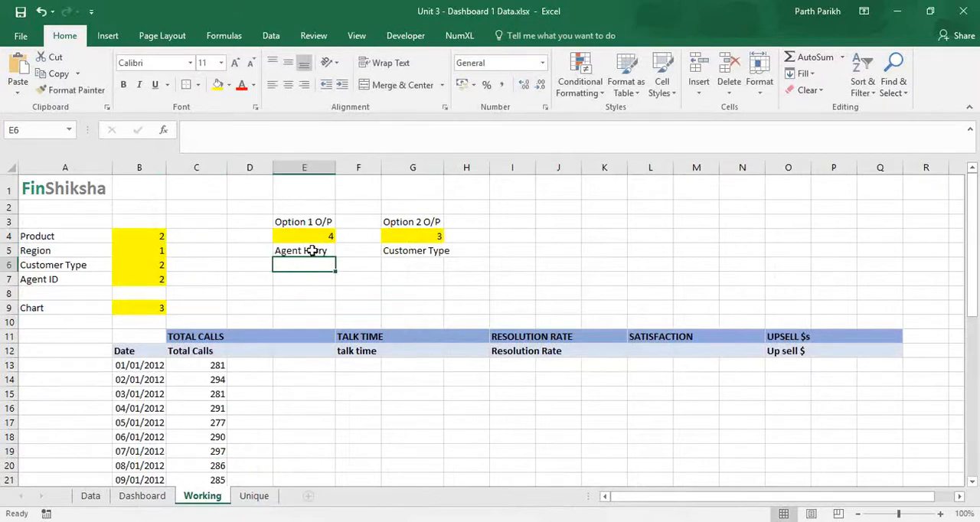
Copy the nested INDEX formula text from E5 into cell G5 below Option 2 O/P, replacing its current formula.
left_click(313, 252)
left_click(418, 255)
left_click(314, 253)
left_click_drag(185, 131, 469, 129)
left_click(424, 251)
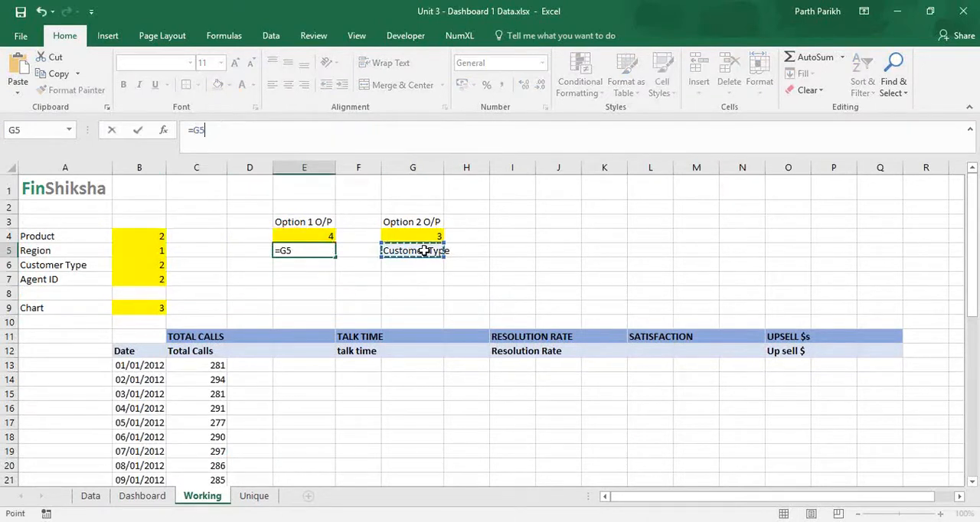
key("Escape")
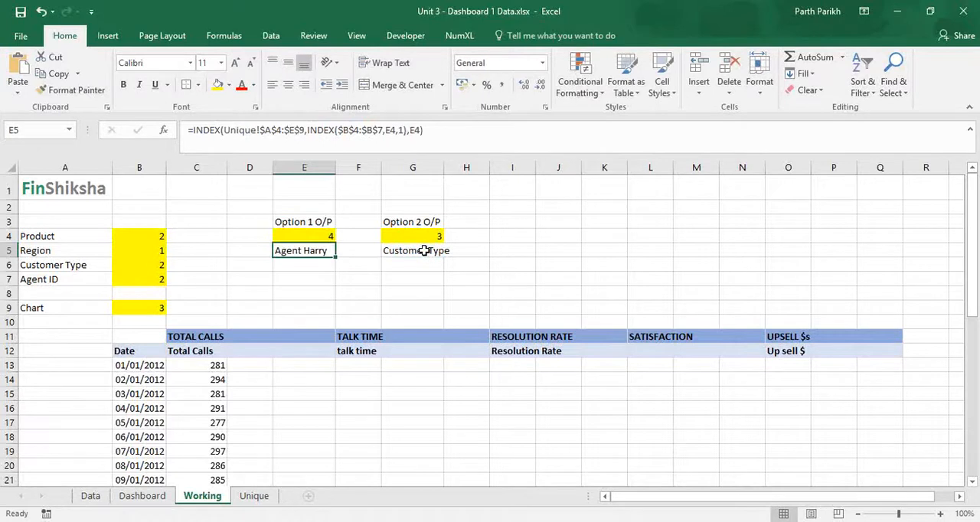
left_click(424, 250)
type("=")
key("ctrl+v")
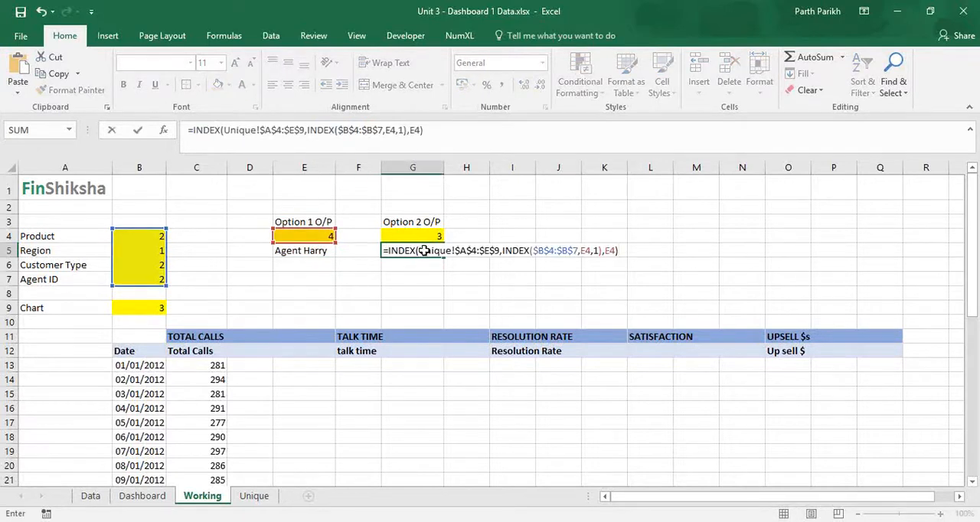
Change both E4 references in the G5 formula to G4.
left_click_drag(322, 224, 401, 235)
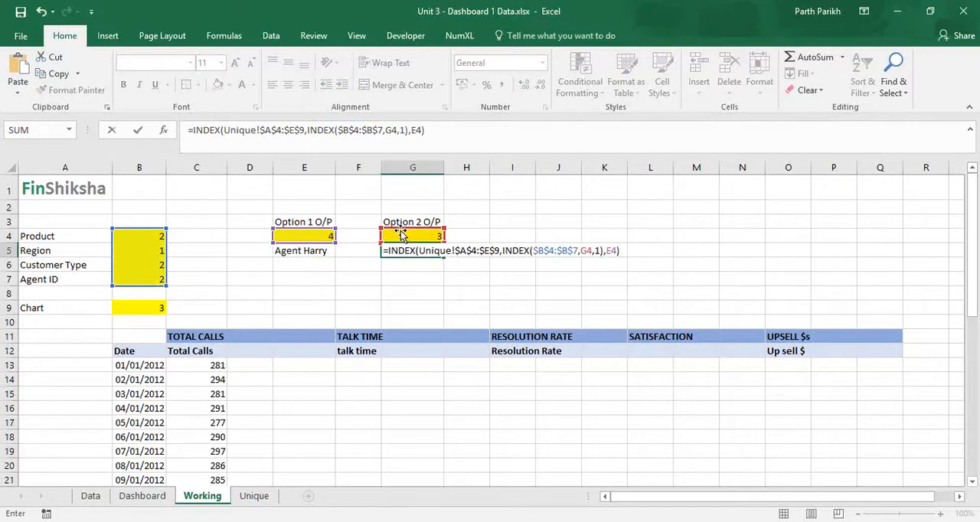
left_click_drag(334, 237, 418, 237)
key("Return")
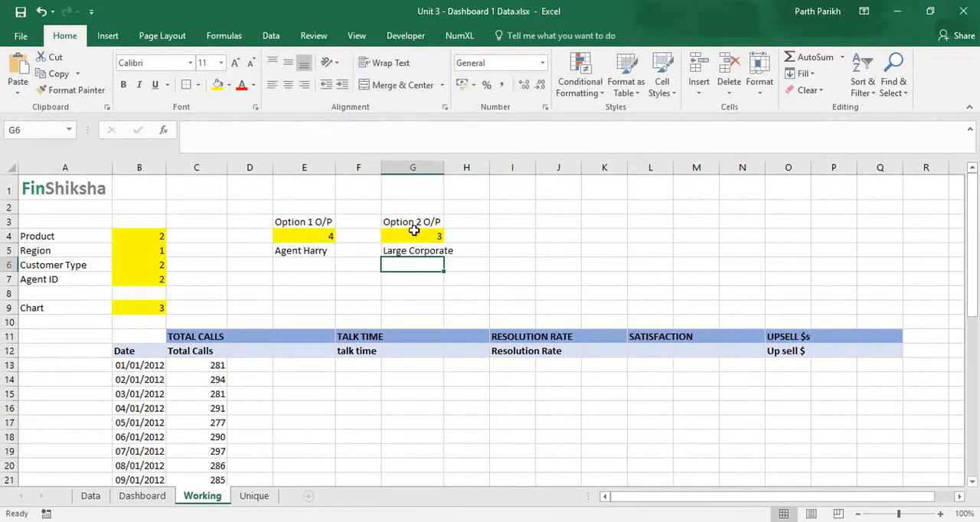
Set the Dashboard's product to Accessories and Option 1 to product, then check the resolved names in Working cells E5 and G5.
left_click(142, 496)
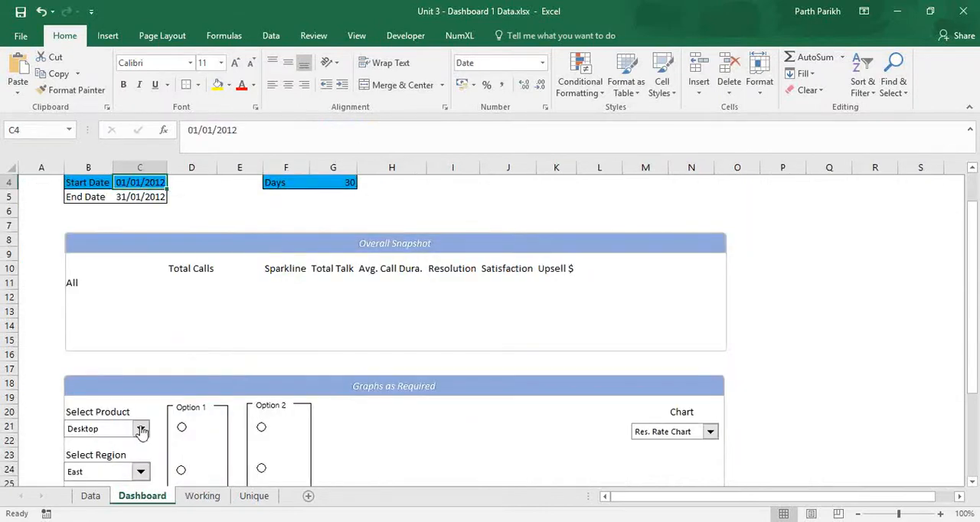
left_click(141, 428)
left_click(121, 444)
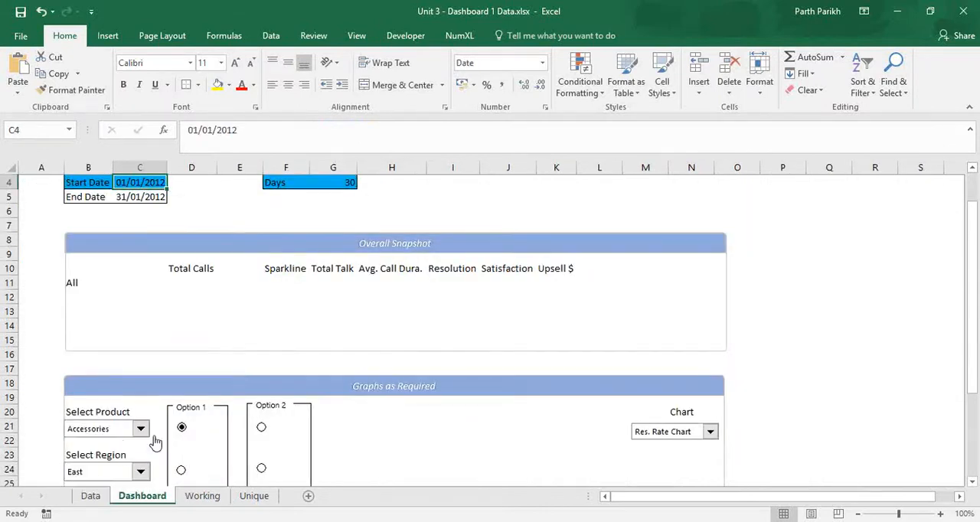
left_click(202, 496)
left_click(314, 253)
left_click(411, 250)
Link the Total Calls heading cell D12 to the Option 1 name with =E5.
left_click(248, 351)
type("=")
key("Up")
key("Up")
key("Up")
key("Up")
key("Up")
key("Up")
key("Up")
key("Up")
key("Up")
key("Right")
key("Down")
key("Down")
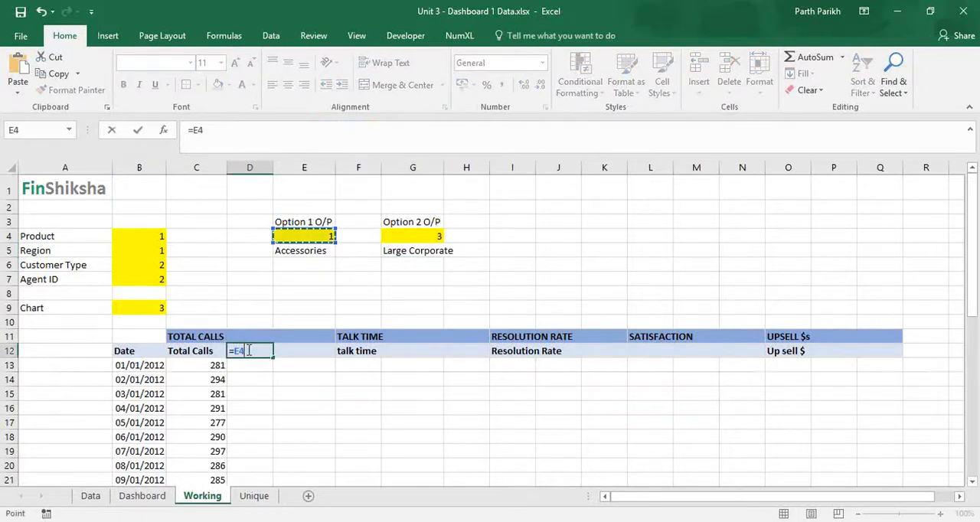
key("ctrl+Return")
key("Tab")
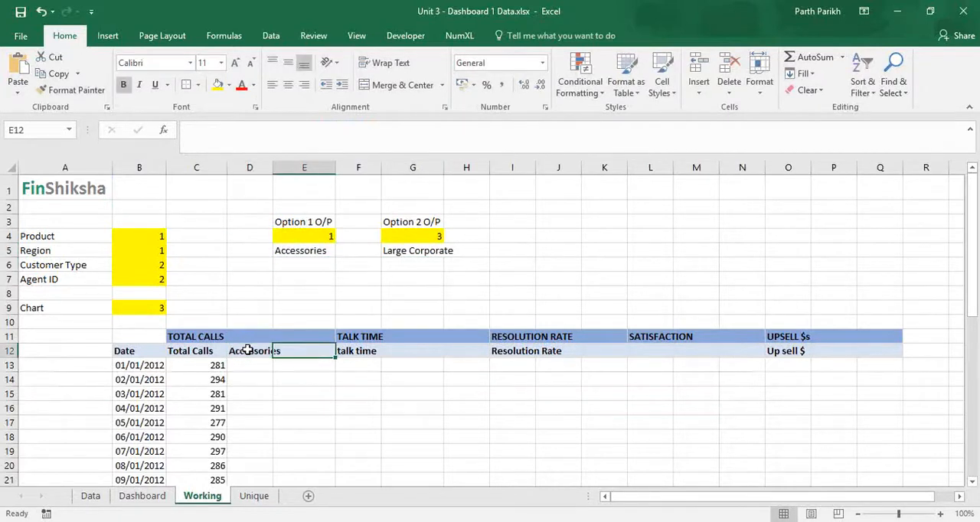
Link heading cell E12 to the Option 2 name with =G5 and widen columns D and E to fit their headings.
type("=")
left_click(422, 252)
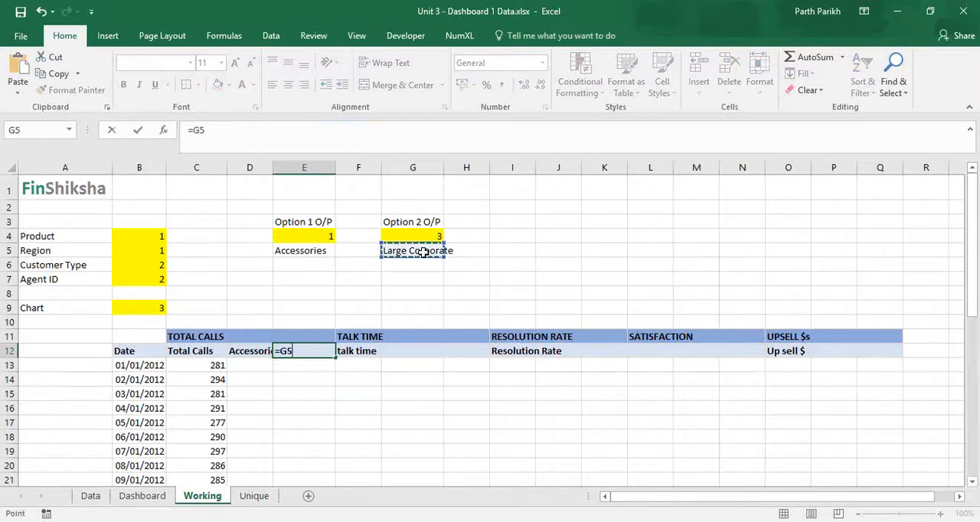
key("Return")
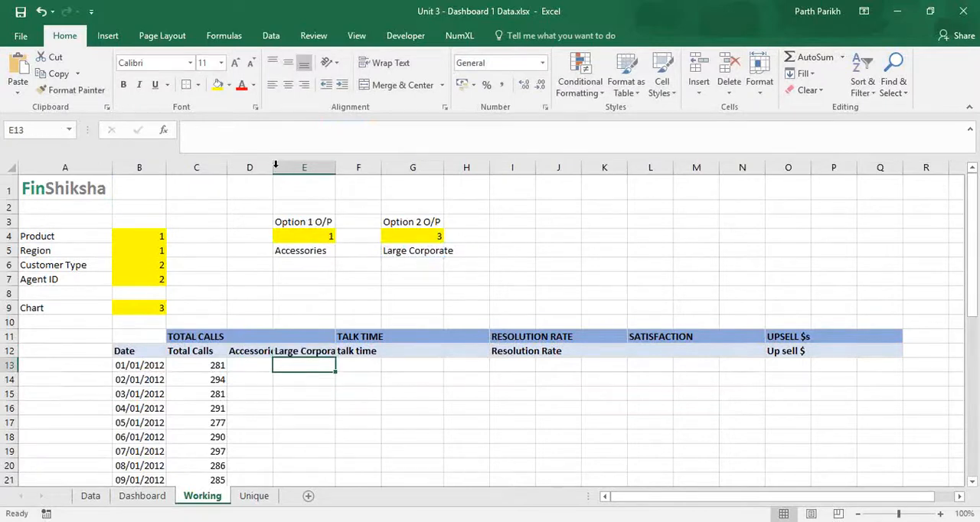
left_click_drag(275, 165, 285, 164)
left_click_drag(347, 168, 360, 176)
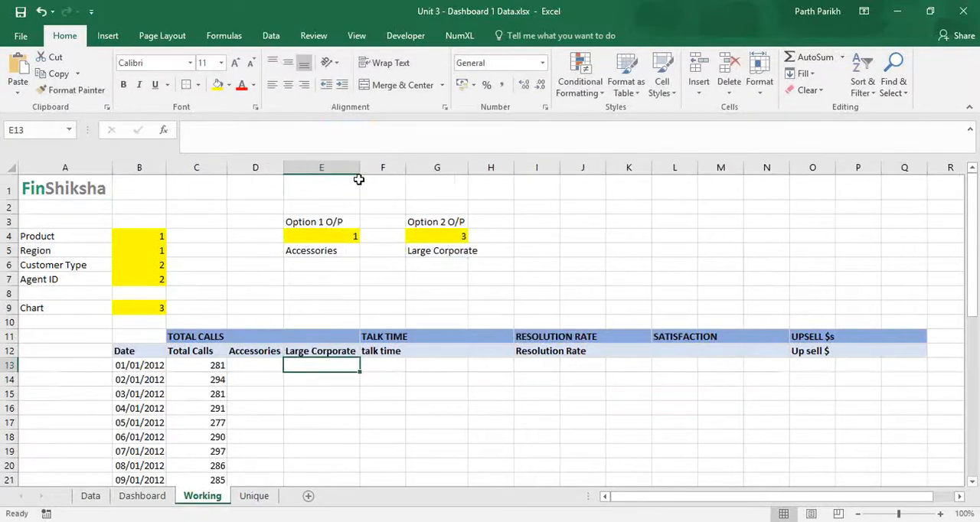
Link the Talk Time headings, G12 to =E5 and H12 to =G5, and fit column H to its heading.
left_click(429, 353)
type("=")
left_click(327, 252)
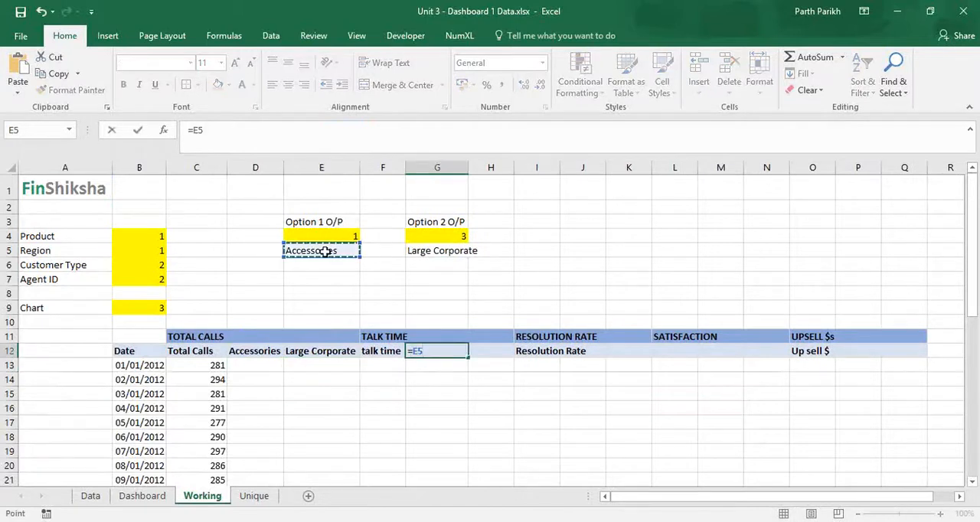
key("Return")
left_click(493, 351)
type("=")
left_click(459, 253)
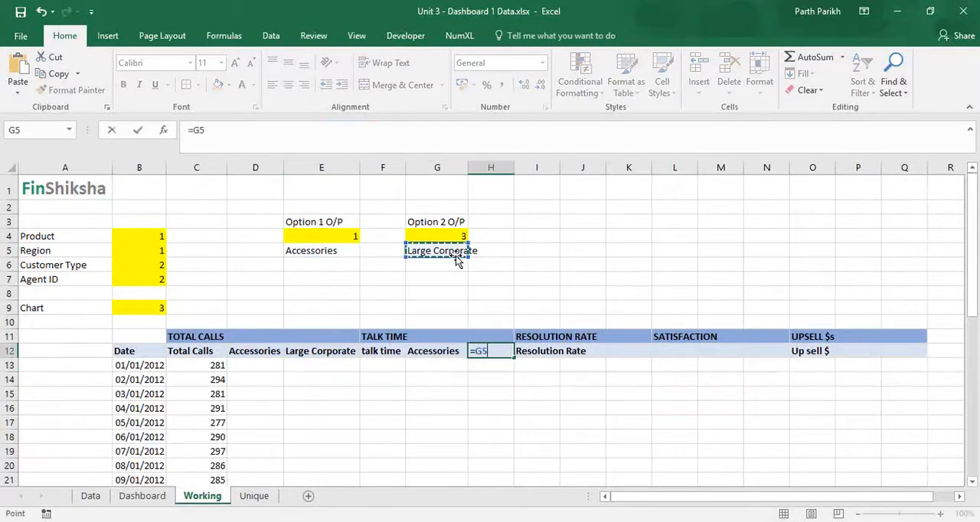
key("Return")
double_click(514, 167)
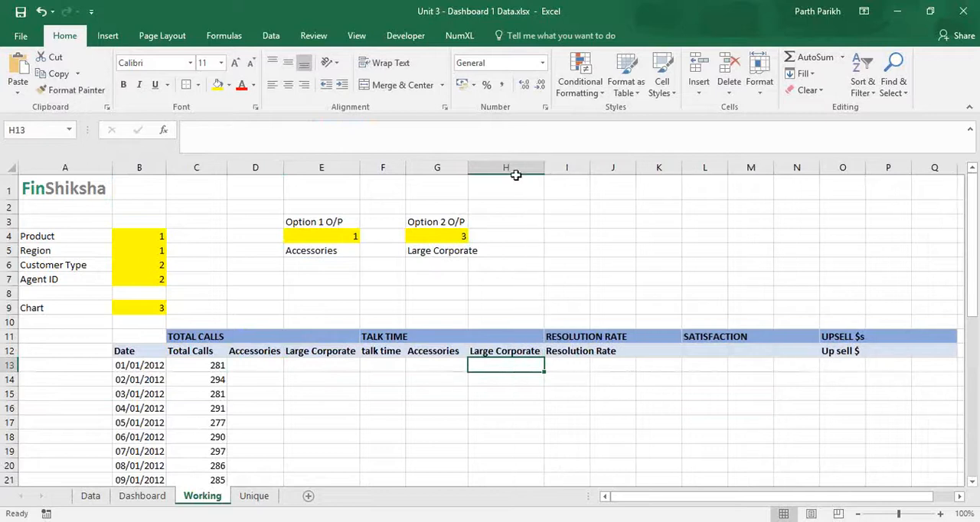
Fit column I to its Resolution Rate heading and link cell J12 to the Option 1 name with =E5.
left_click(648, 351)
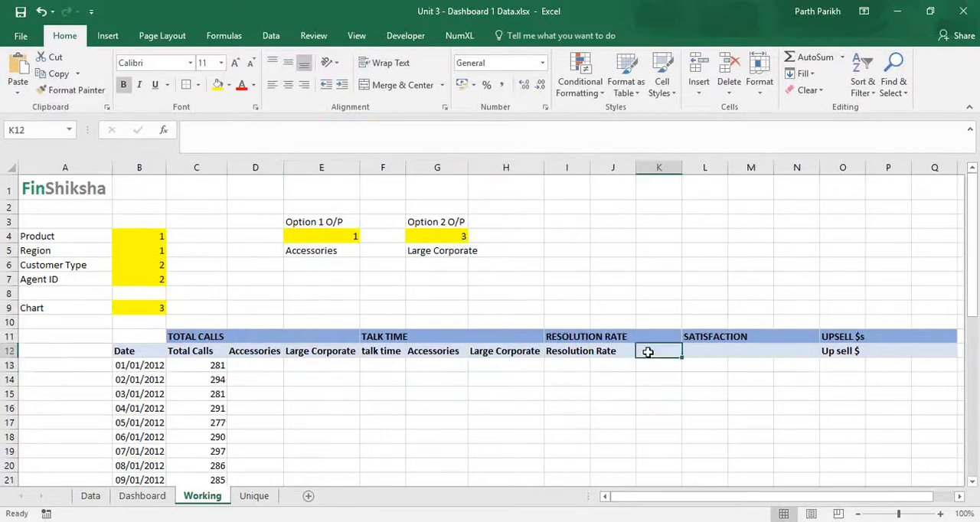
double_click(590, 168)
left_click(655, 353)
type("=")
left_click(340, 251)
key("Return")
Link the Resolution Rate heading cell K12 to =G5 and widen columns J and K to fit their headings.
left_click(703, 352)
type("=")
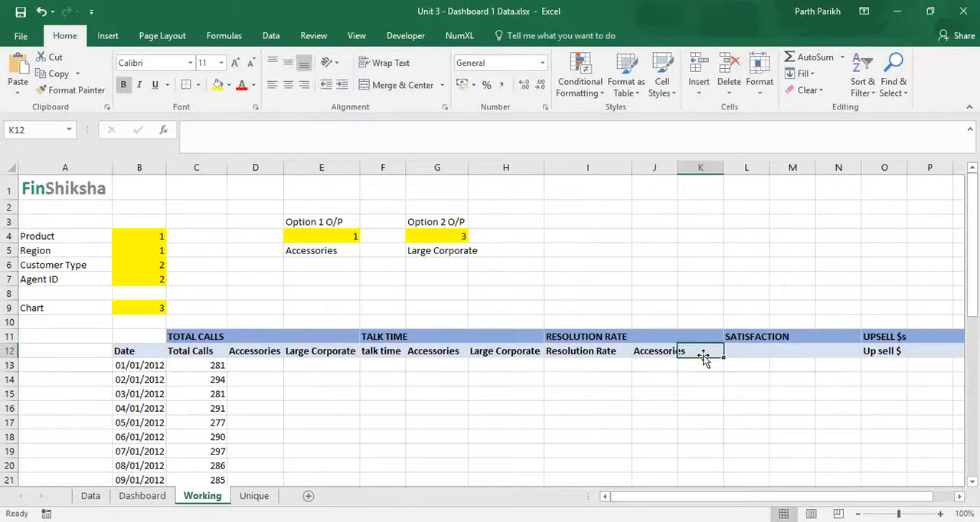
left_click(434, 251)
key("Return")
left_click_drag(677, 168, 688, 168)
double_click(735, 167)
Enter the heading SATISFACTION in cell L12 and widen column L to fit it.
key("Right")
key("Right")
key("Right")
key("Right")
key("Right")
key("Right")
key("Right")
key("Right")
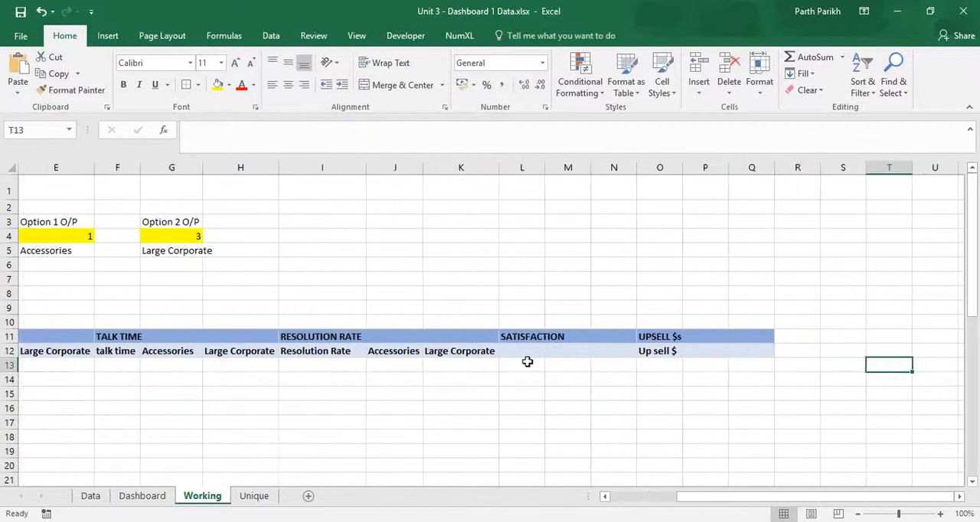
left_click(528, 354)
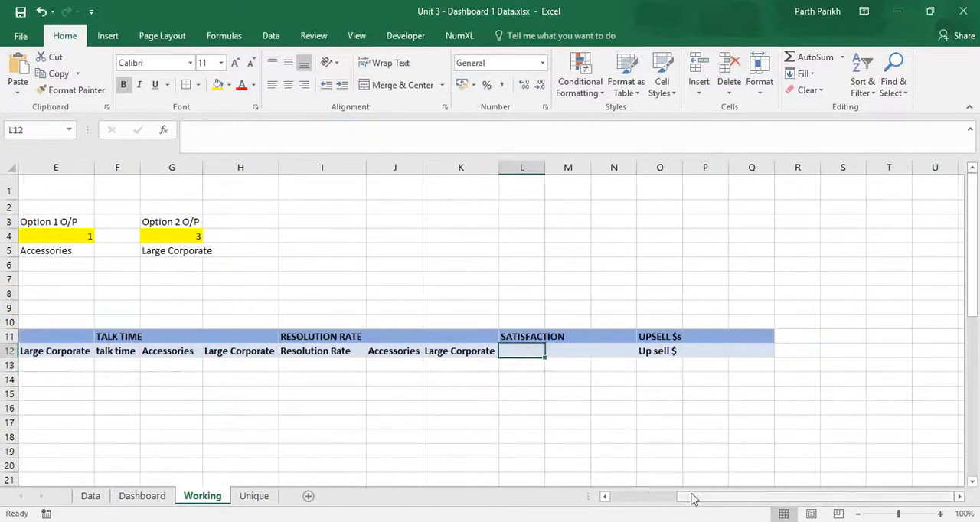
left_click_drag(691, 497, 691, 497)
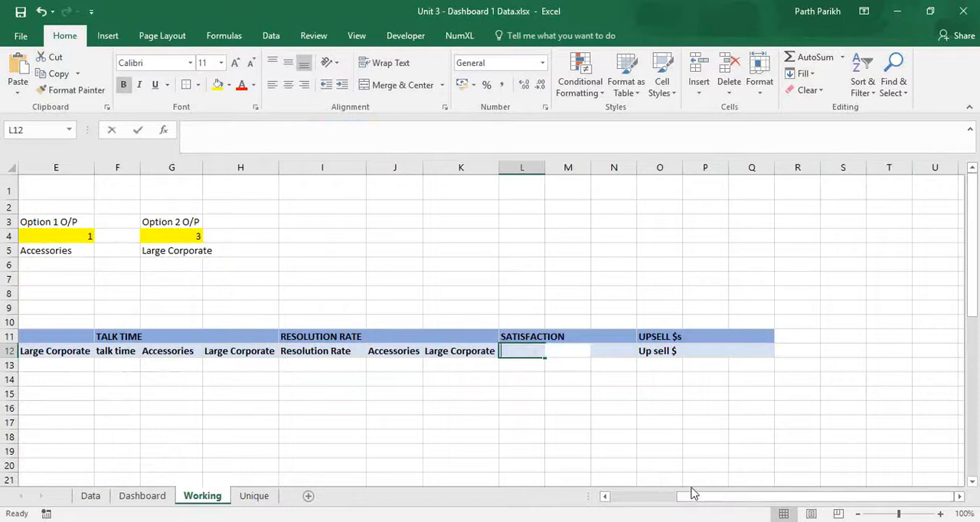
type("SatISFACTION")
key("Tab")
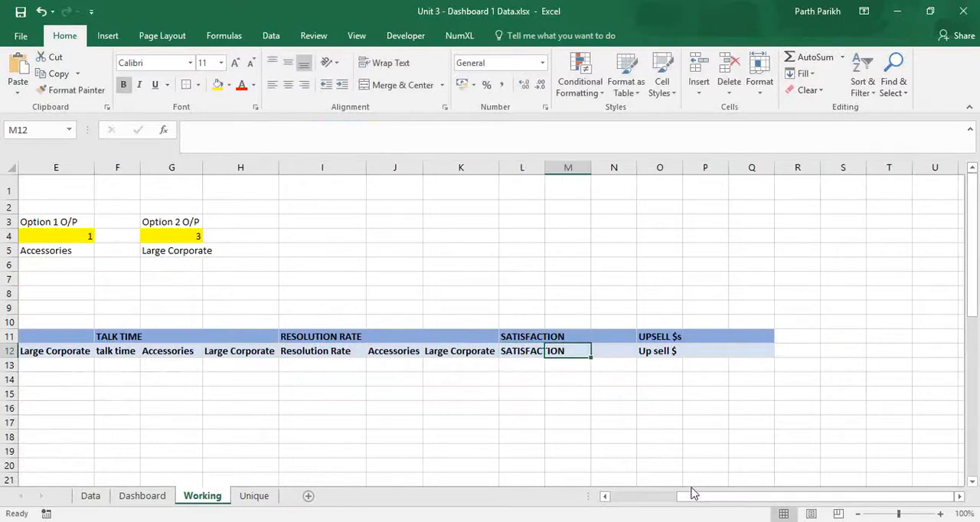
left_click_drag(545, 166, 568, 167)
Link the Satisfaction headings, M12 to =E5 and N12 to =G5, and fit column N to its heading.
type("=")
left_click(52, 251)
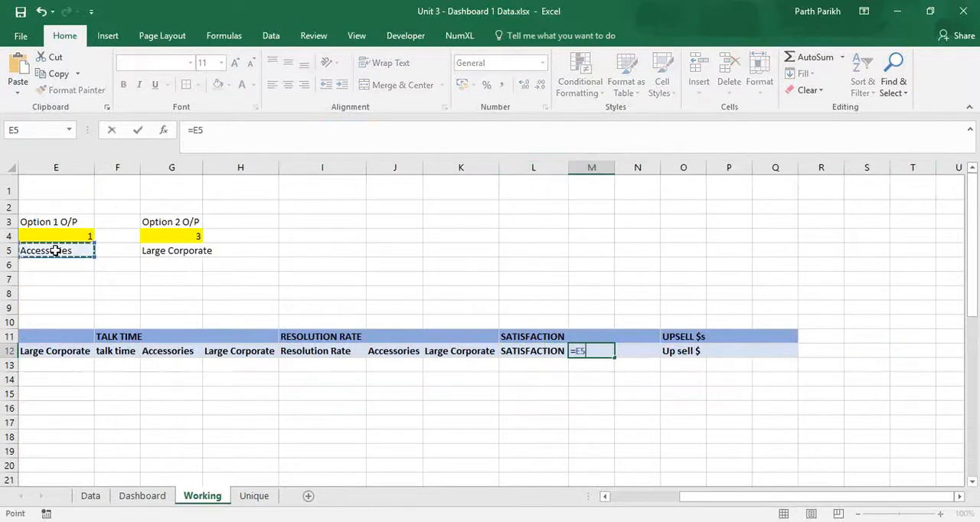
key("Return")
left_click(635, 350)
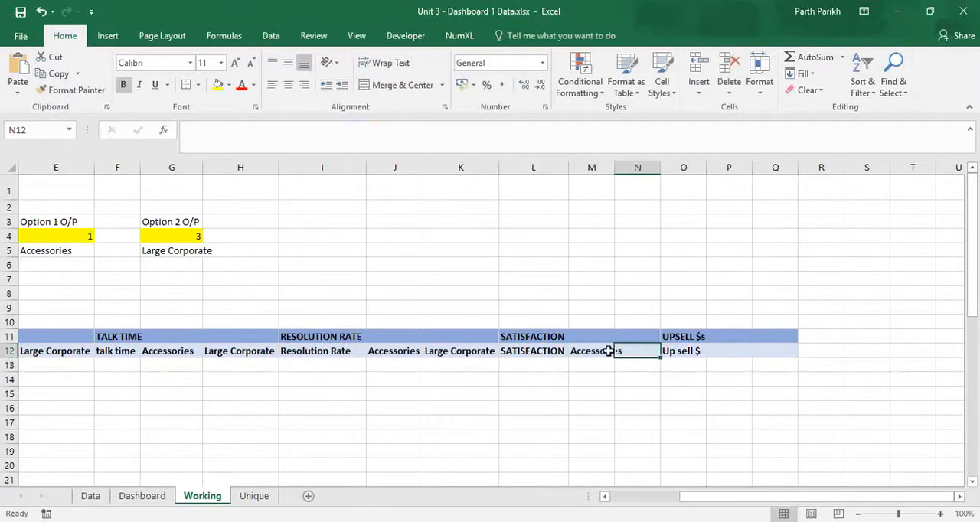
type("=")
left_click(186, 253)
key("Return")
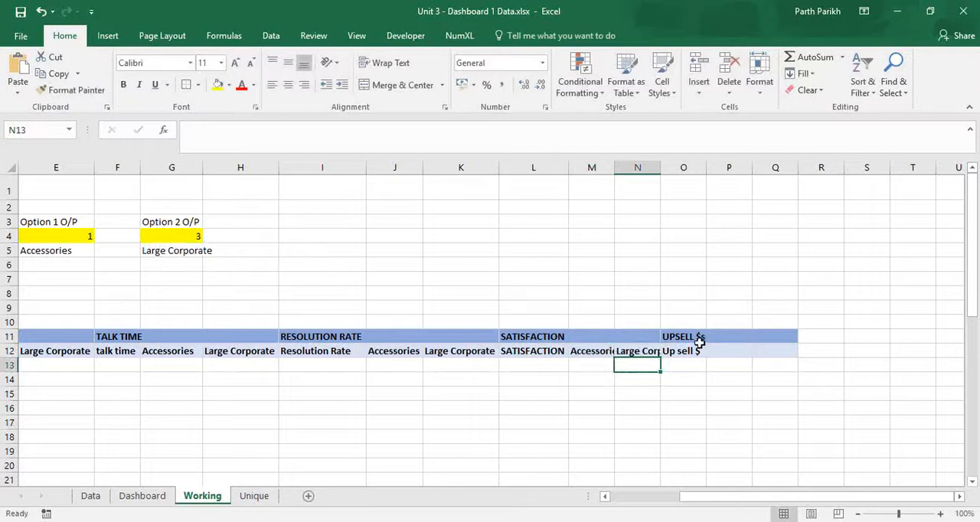
double_click(664, 164)
Link the Upsell headings to the selected option names, P12 with =E5 and Q12 with =G5.
left_click(743, 350)
type("=")
left_click(66, 251)
key("Return")
key("Right")
key("Up")
type("=")
left_click(191, 251)
key("Return")
key("Right")
key("Right")
key("Right")
key("Right")
key("Right")
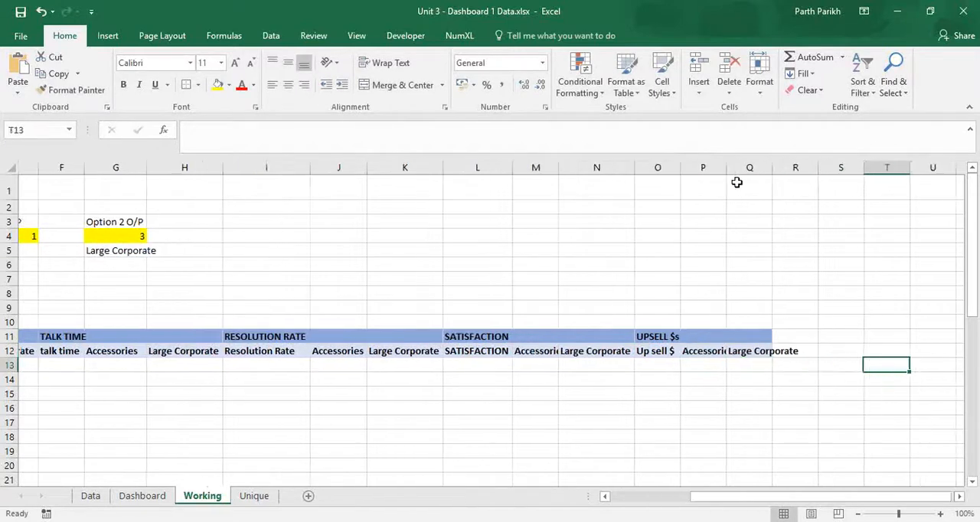
key("ctrl+Left")
Start a SUMIF formula in talk time cell F13 and go to the Data sheet for its range.
left_click(381, 369)
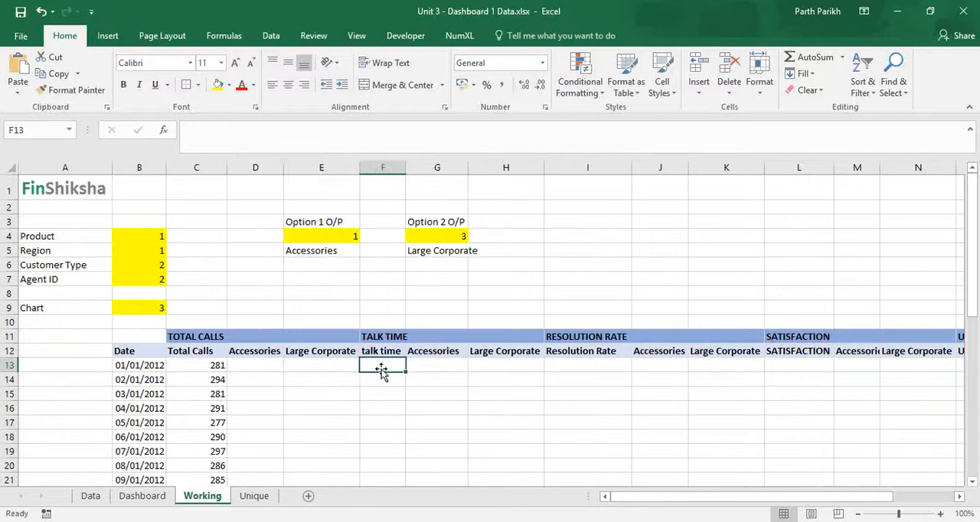
type("=sum")
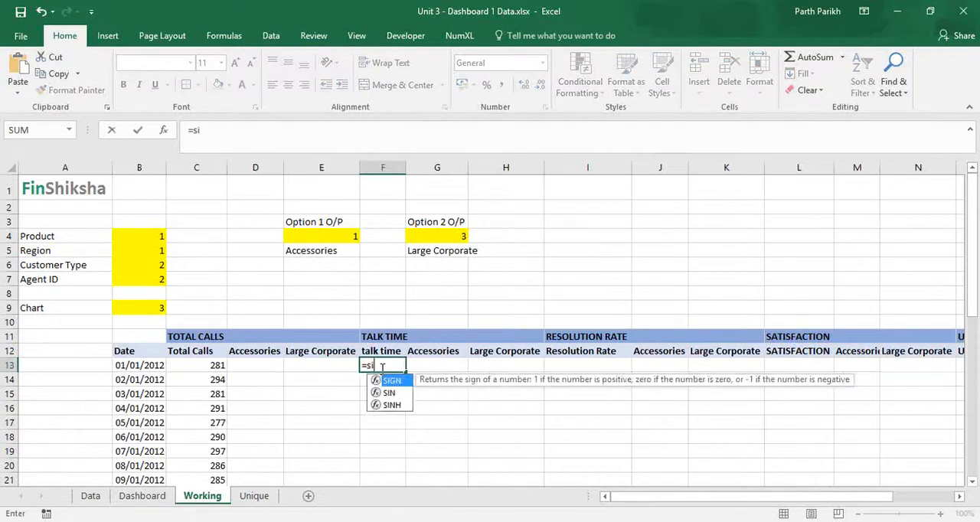
type("if")
key("Tab")
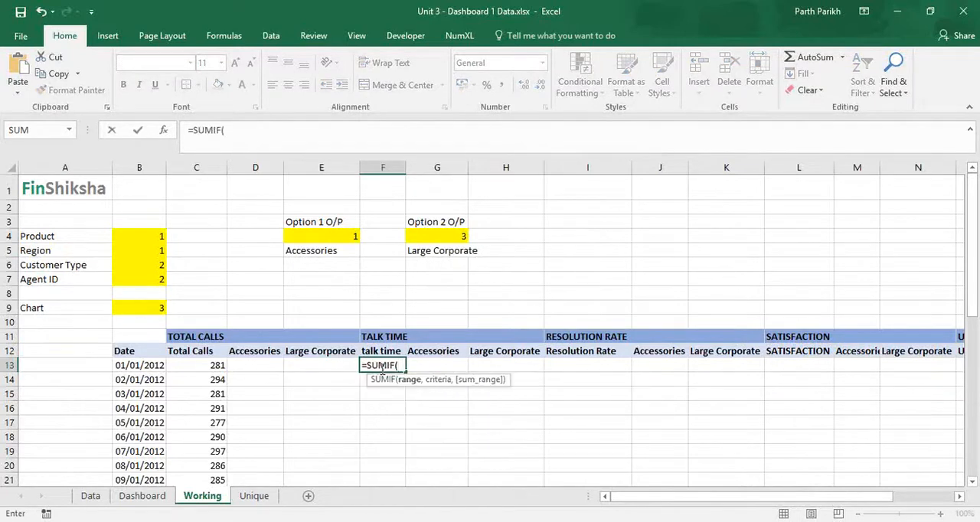
left_click(141, 496)
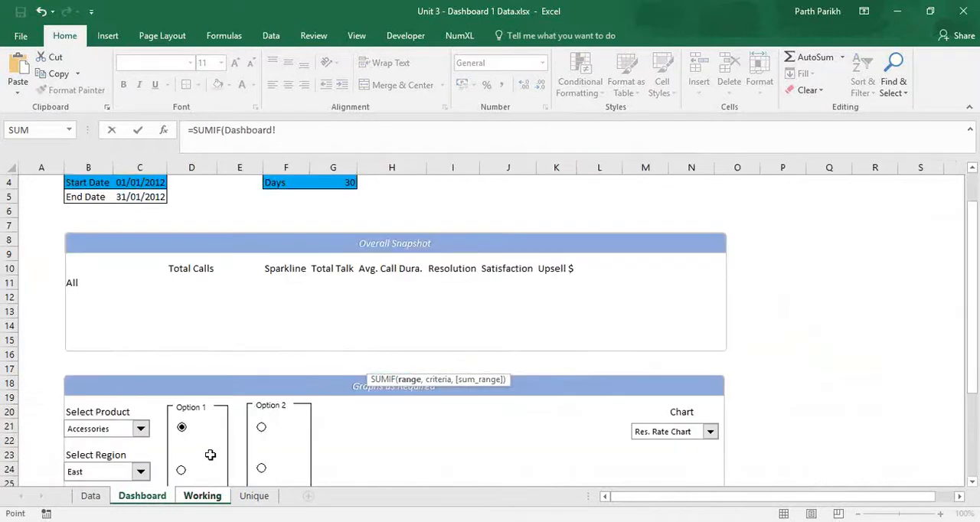
left_click(91, 496)
scroll(647, 279, "up", 8)
left_click(555, 292)
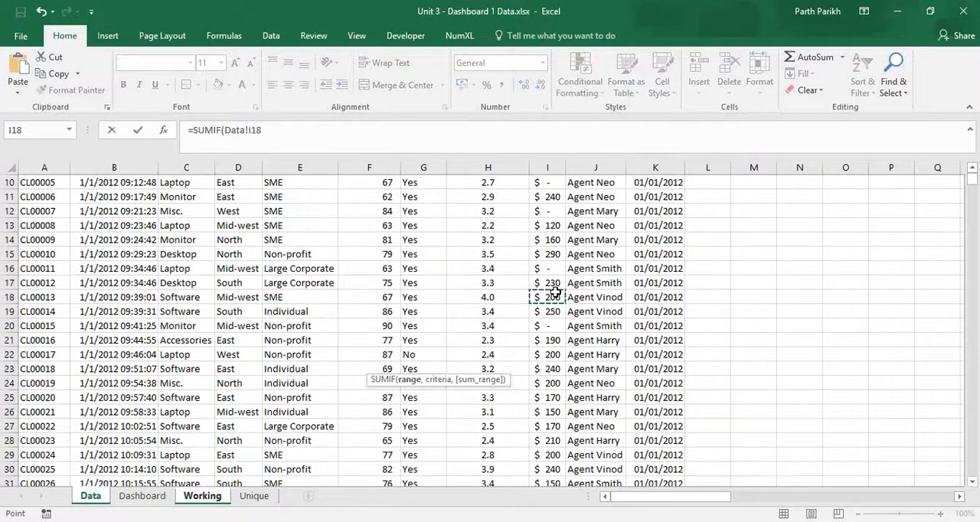
key("ctrl+Up")
key("Down")
key("Left")
key("Left")
key("Left")
key("ctrl+shift+Down")
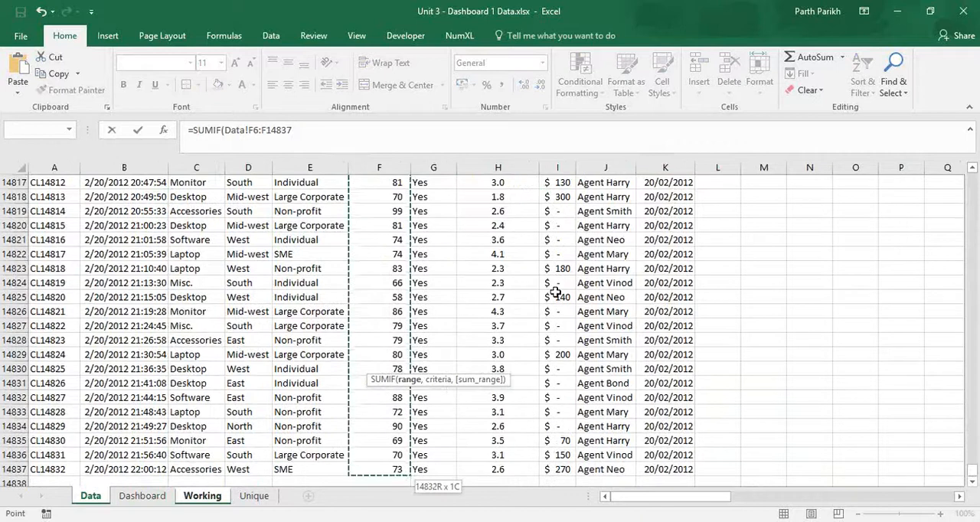
key("F4")
type(",")
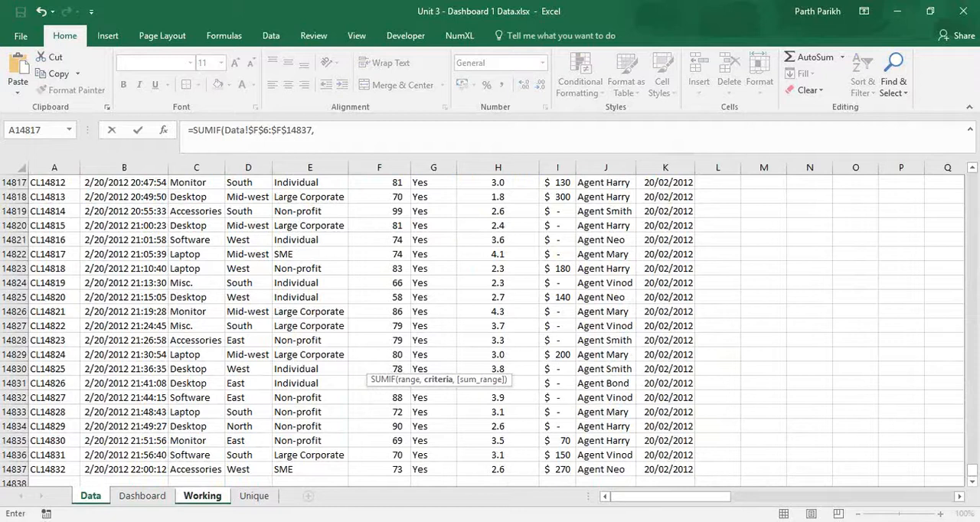
key("BackSpace")
key("BackSpace")
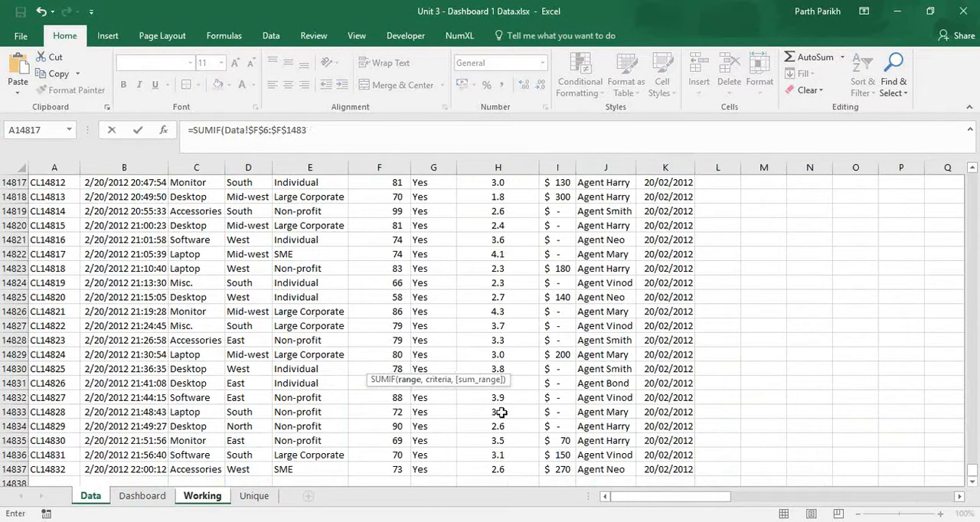
key("BackSpace")
key("BackSpace")
key("BackSpace")
key("BackSpace")
key("BackSpace")
Set the SUMIF range to the Date Only column as the absolute reference Data!$K$6:$K$14837.
key("Right")
key("Right")
key("Right")
key("Right")
key("Right")
key("Right")
key("Right")
key("Right")
key("Right")
key("Right")
key("Down")
key("ctrl+Down")
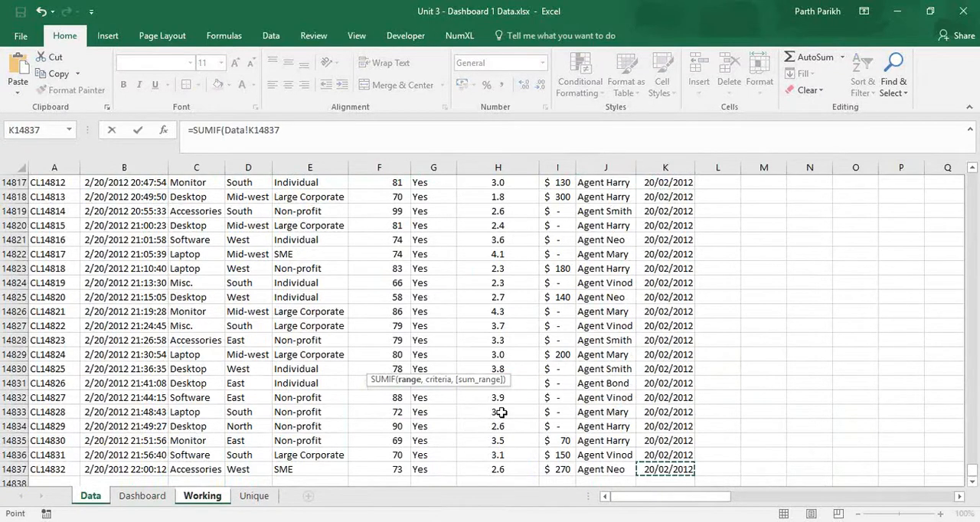
key("ctrl+shift+Up")
key("shift+Down")
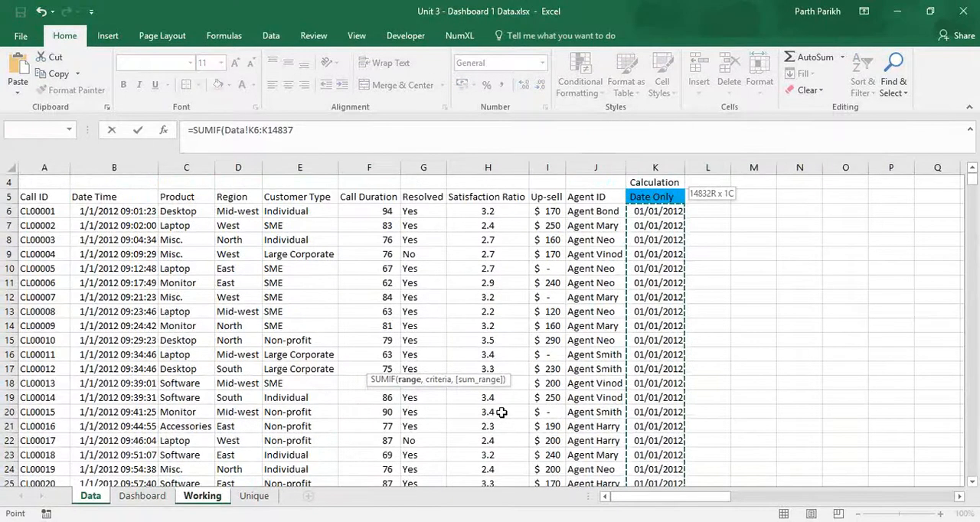
key("F4")
type(",")
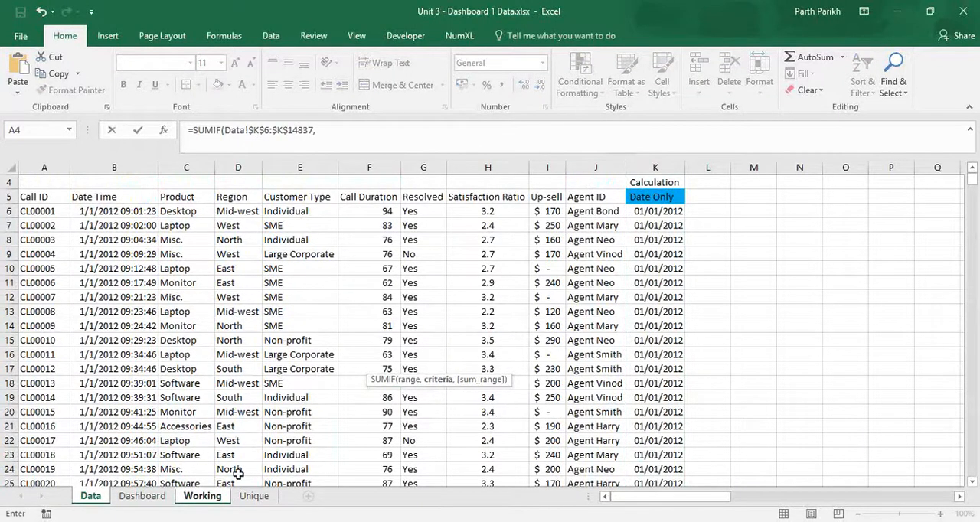
Complete the SUMIF with Working!B13 as the criteria and the Call Duration column Data!$F$6:$F$14837 as the sum range.
left_click(214, 496)
left_click(156, 370)
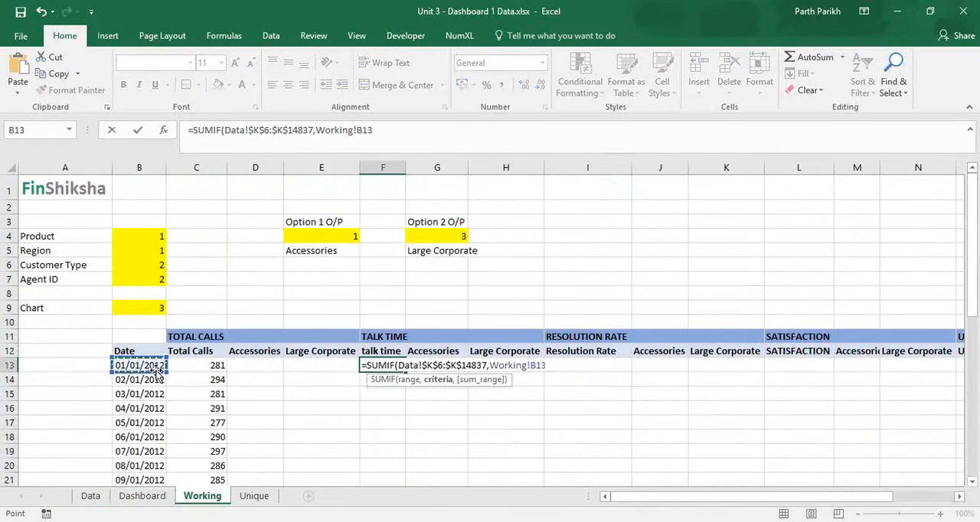
type(",")
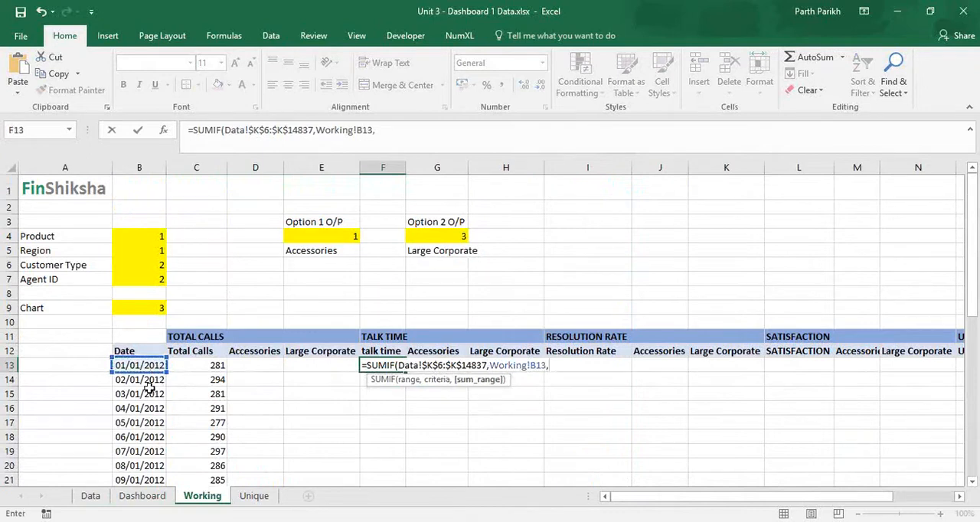
left_click(91, 496)
left_click(385, 209)
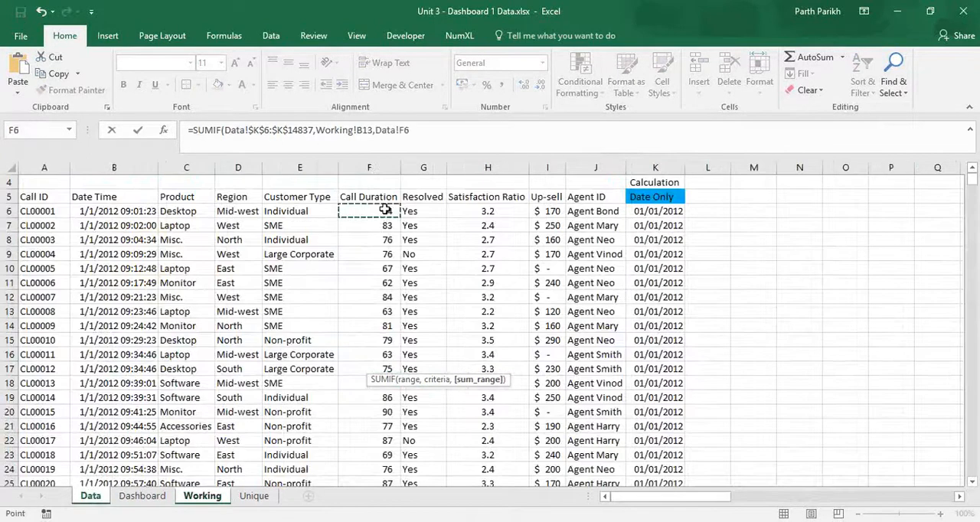
key("ctrl+shift+Down")
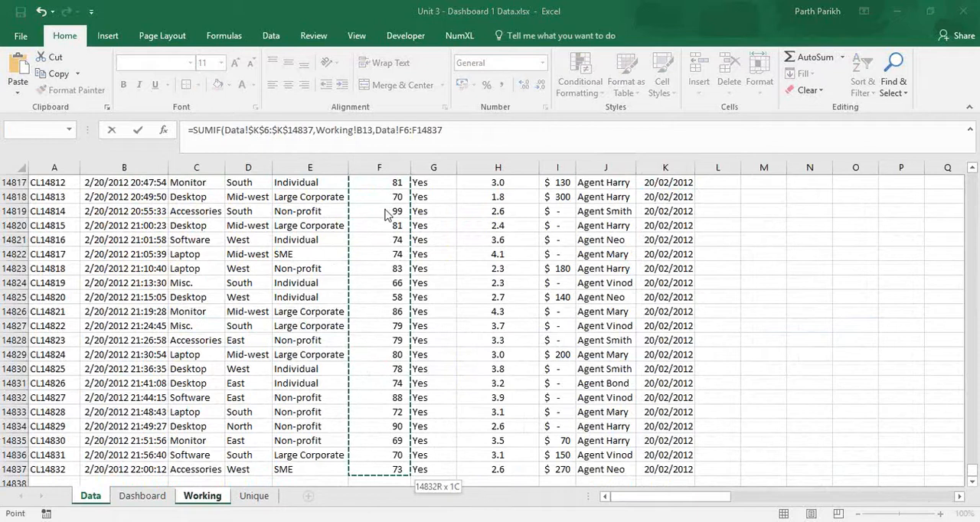
key("super")
key("Escape")
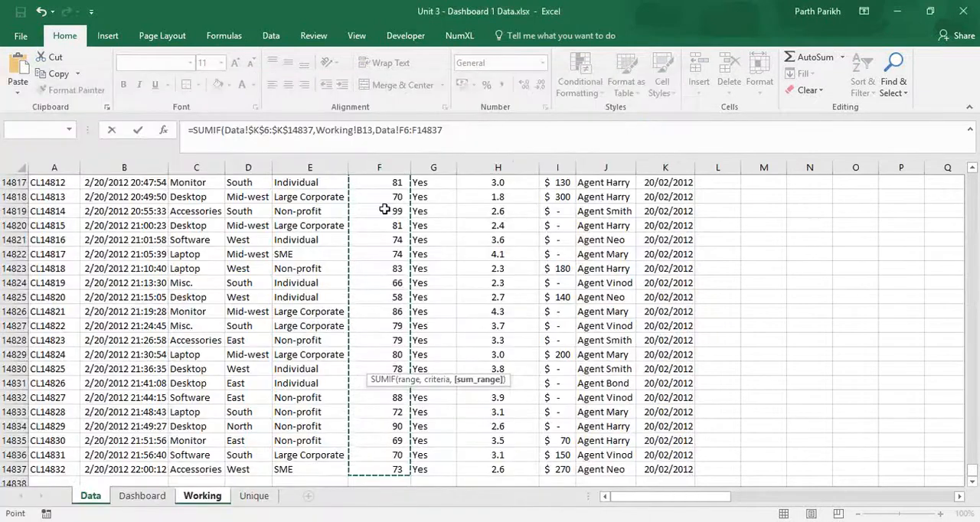
key("Return")
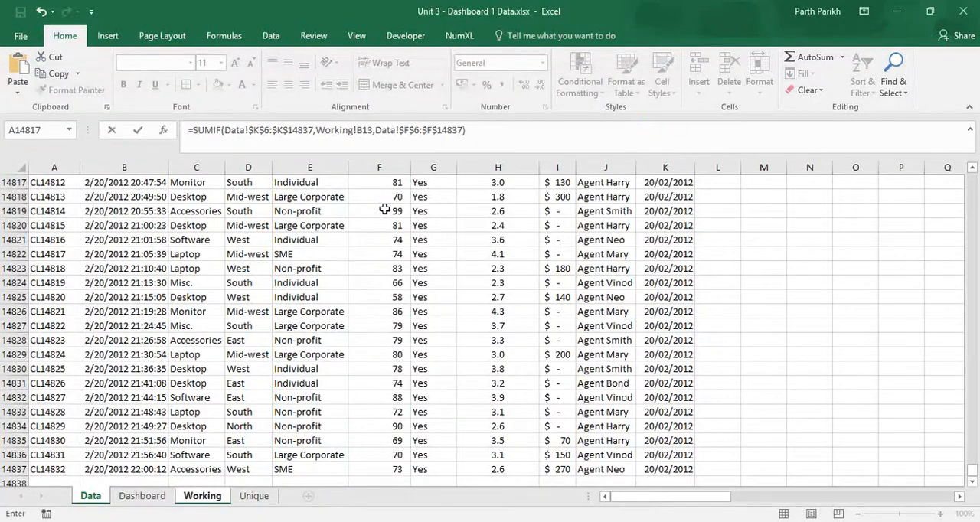
Fill the talk time formula from F13 down column F for all the listed dates.
left_click(397, 367)
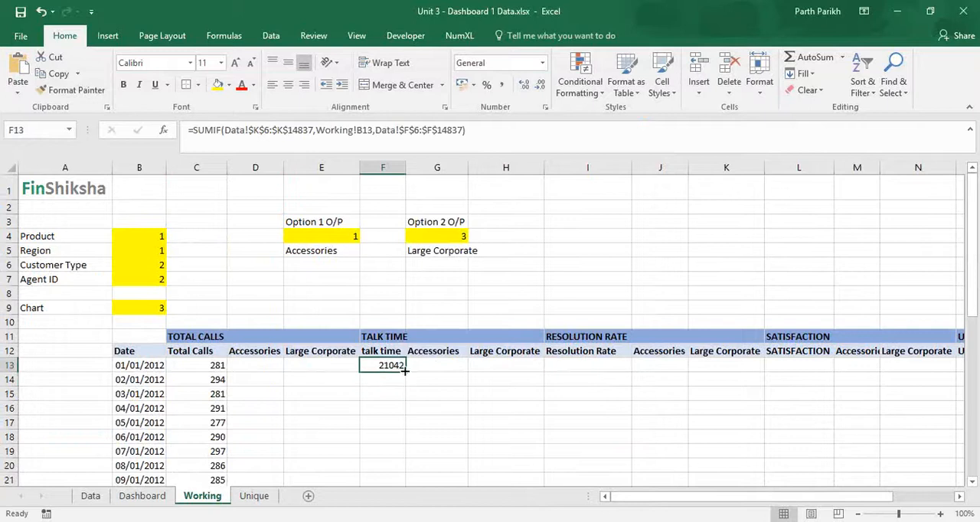
double_click(406, 372)
scroll(403, 373, "down", 3)
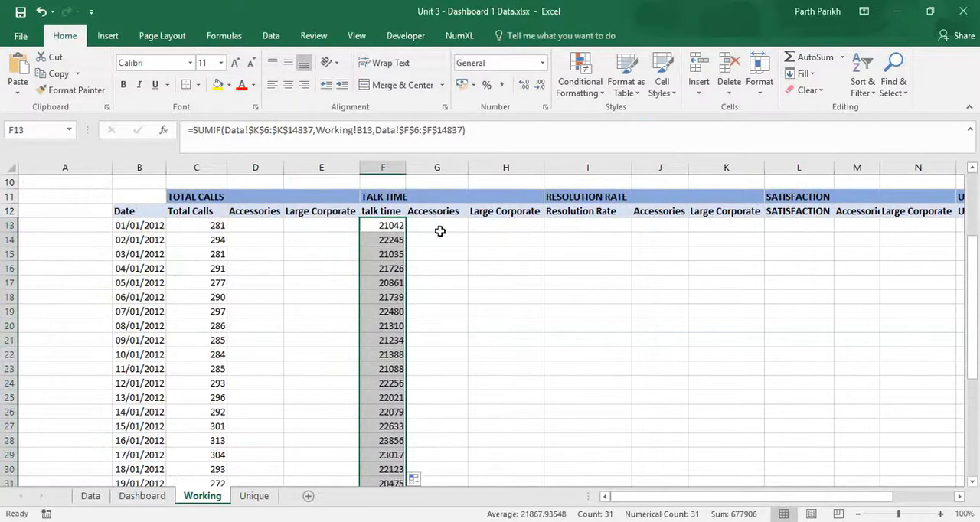
left_click(439, 225)
left_click(593, 226)
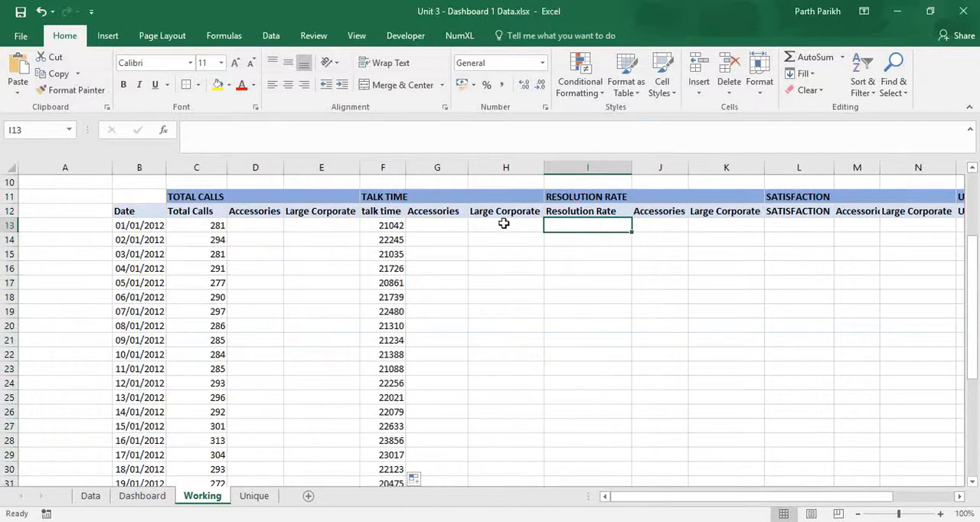
left_click(260, 226)
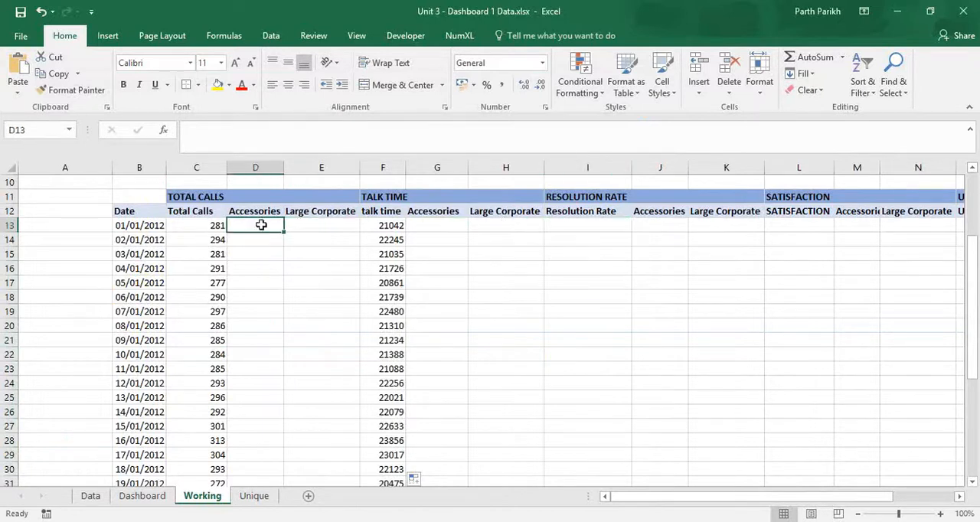
left_click(325, 225)
scroll(354, 275, "up", 2)
scroll(354, 276, "up", 1)
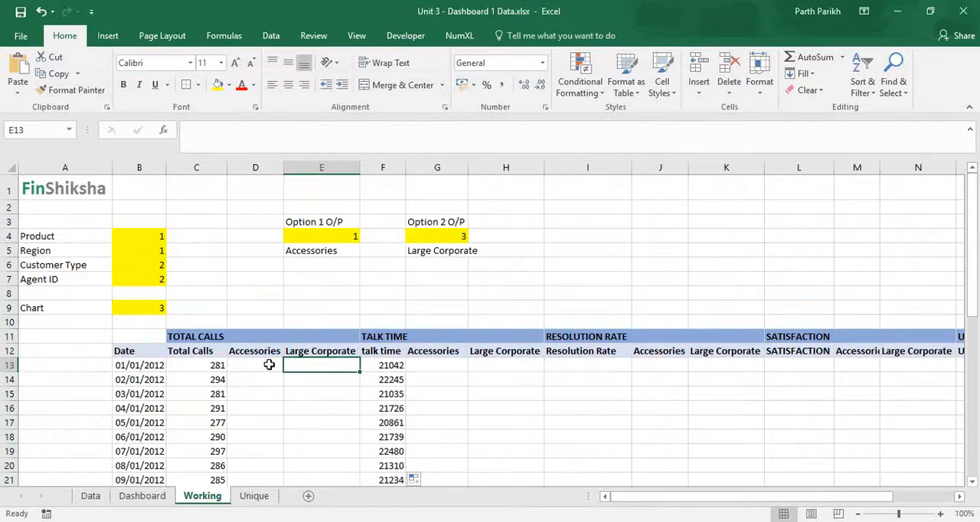
left_click(565, 364)
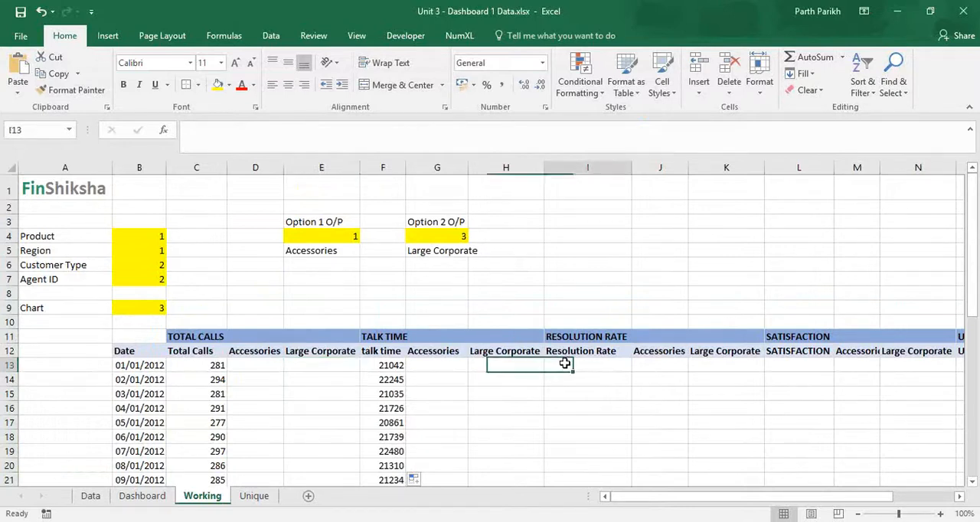
key("Right")
key("Right")
key("Right")
key("Right")
key("Right")
key("Right")
key("Right")
key("Right")
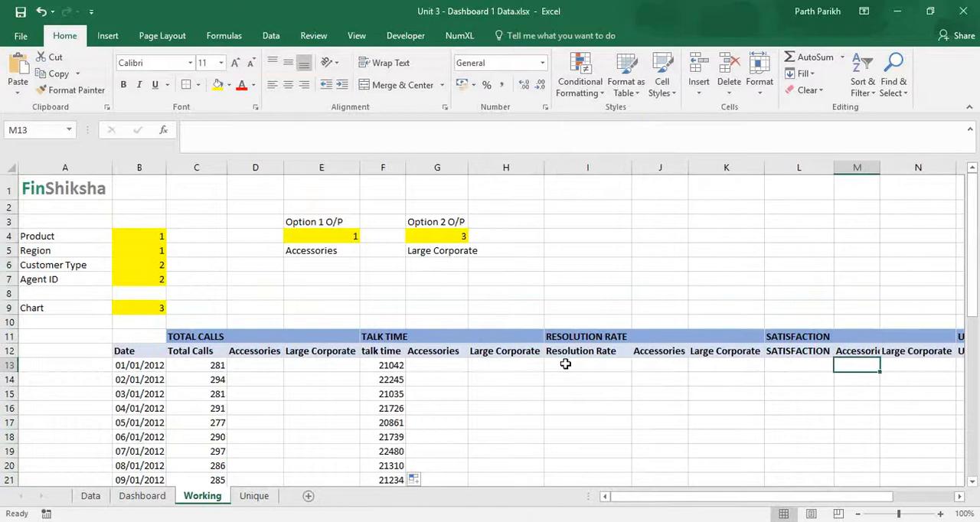
key("Left")
key("Left")
key("Left")
key("Home")
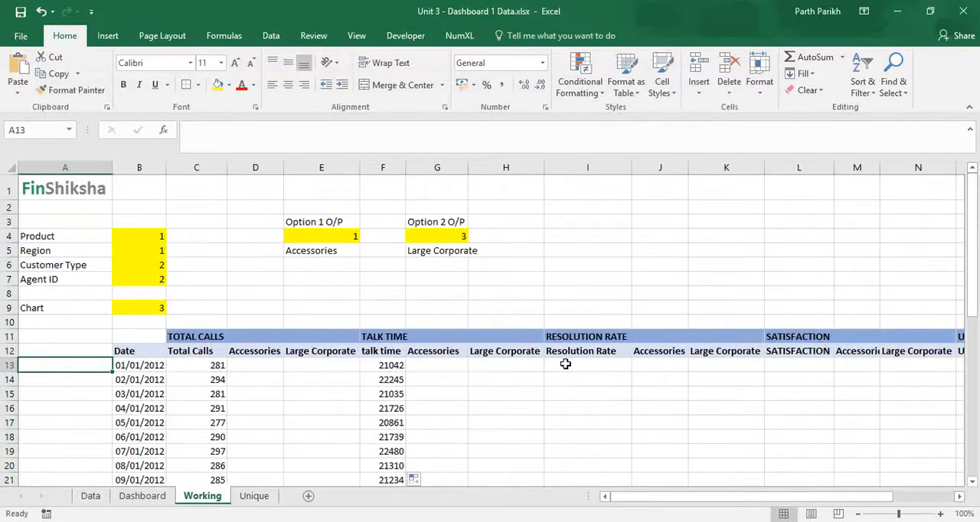